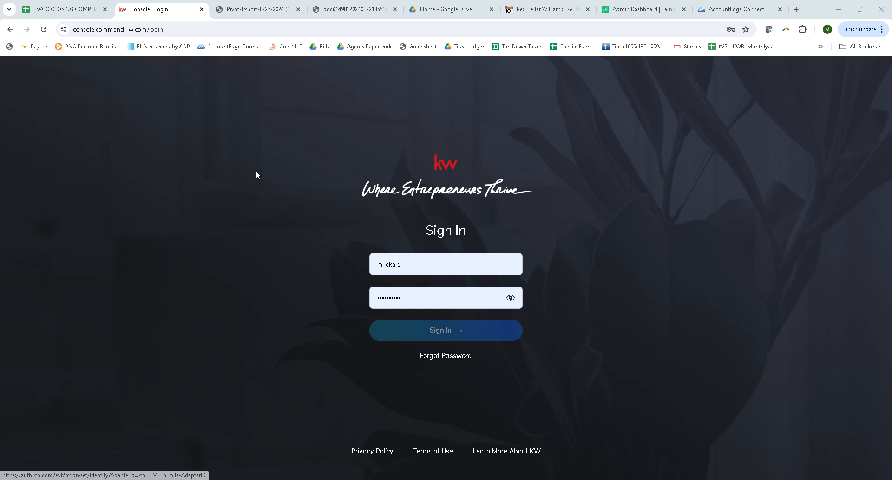
# - Sign in with the prefilled credentials and open the contacts list
pyautogui.click(454, 335)
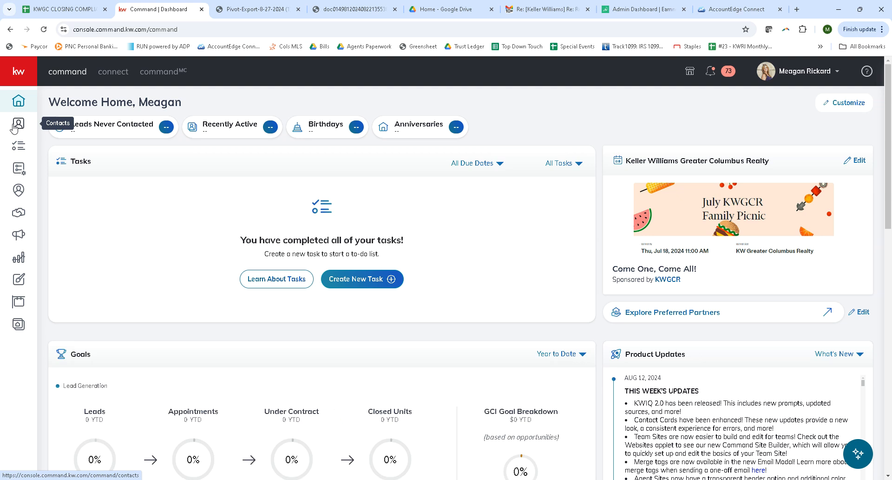
pyautogui.click(18, 124)
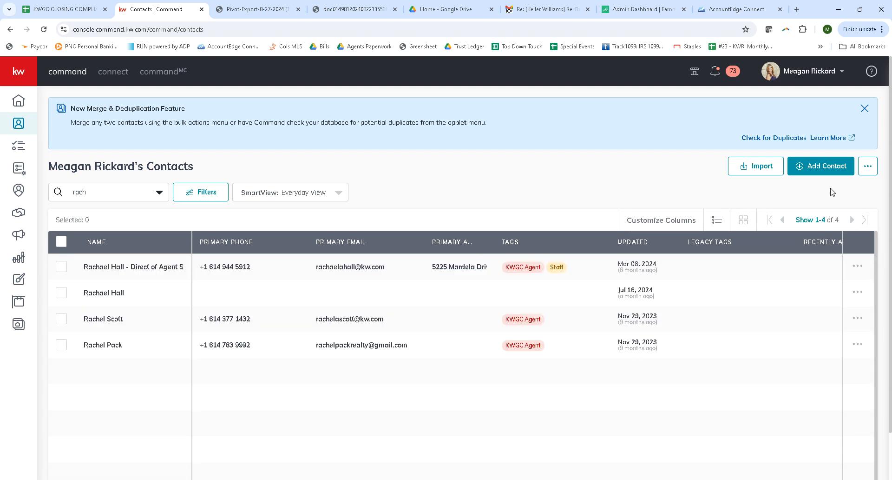
pyautogui.click(831, 167)
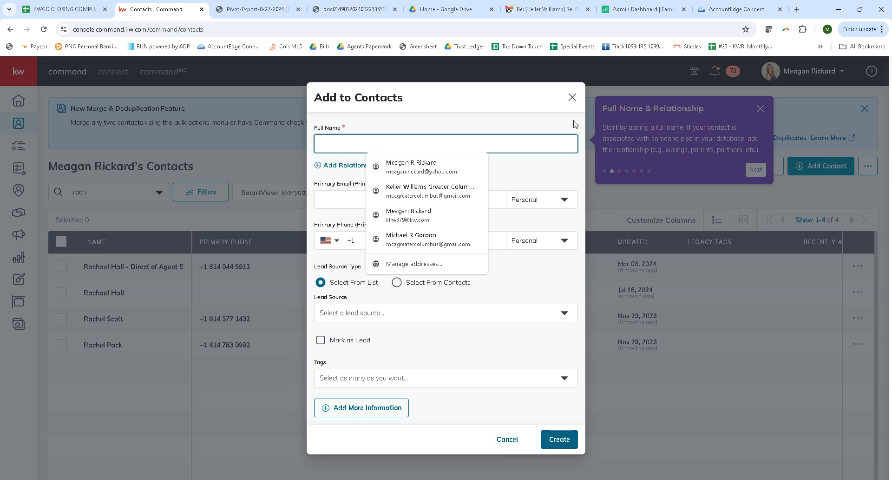
pyautogui.click(572, 98)
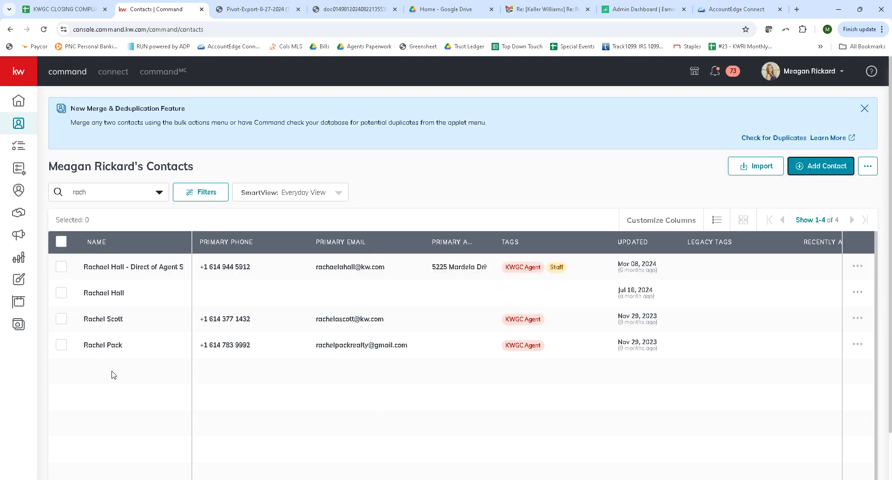
# - Start a new Listing opportunity from the record of the second listed contact, the one without phone or email
pyautogui.click(94, 293)
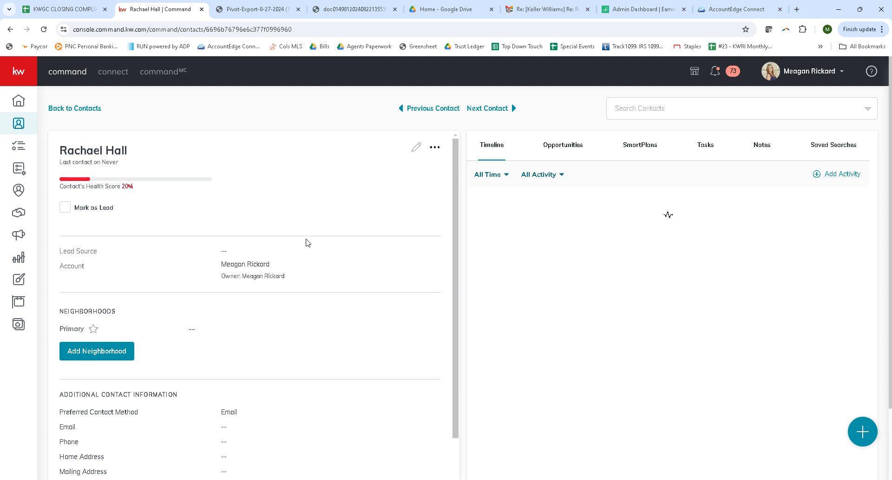
pyautogui.click(567, 147)
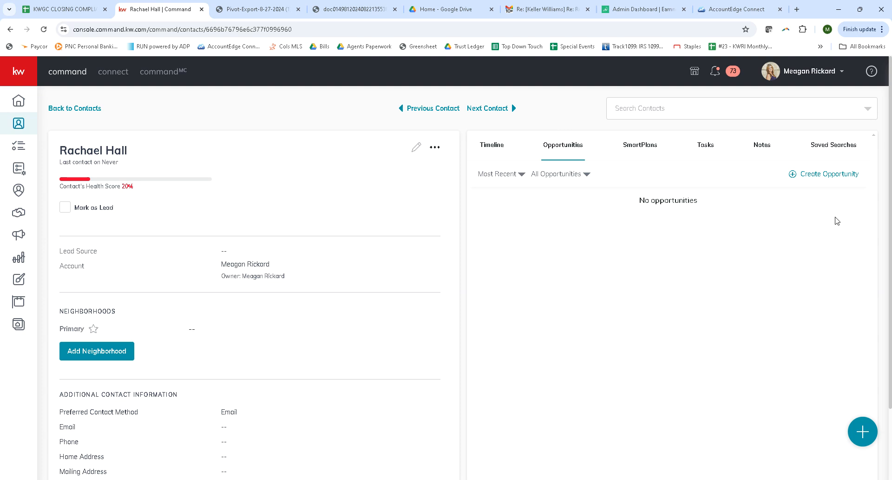
pyautogui.click(827, 174)
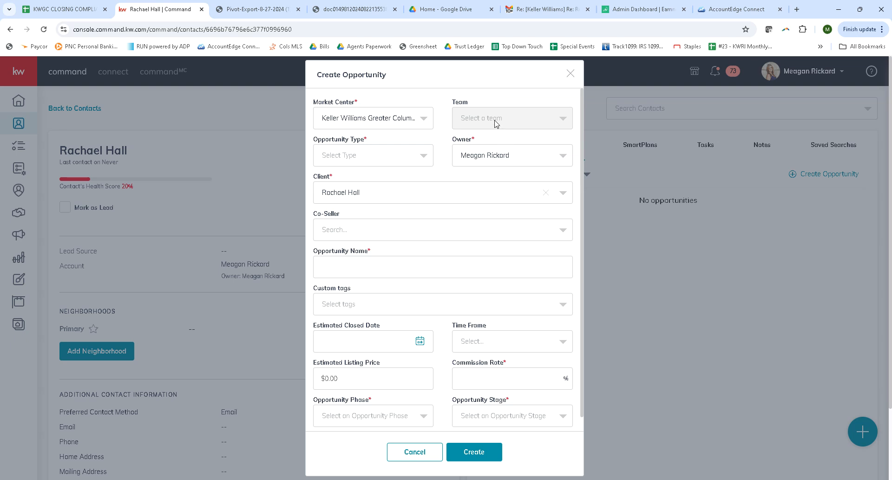
pyautogui.click(383, 161)
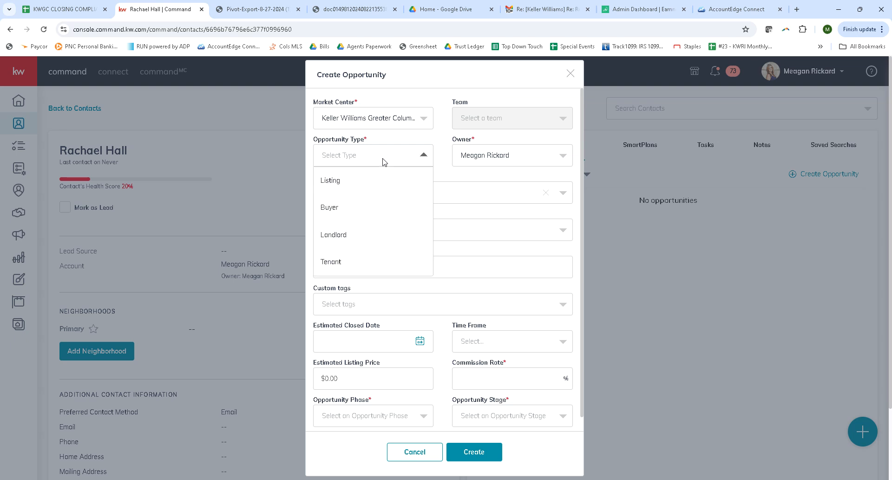
pyautogui.click(336, 185)
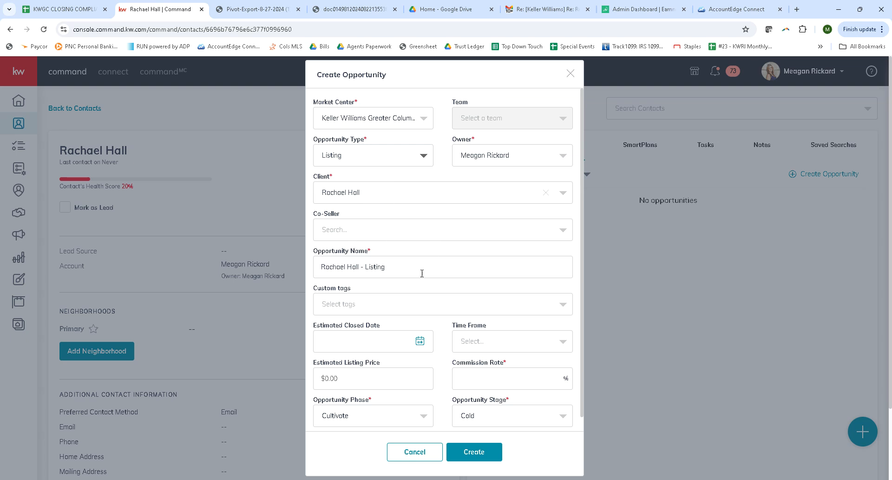
# - Replace the default opportunity name with the property's street address
pyautogui.moveTo(417, 268); pyautogui.dragTo(310, 272)
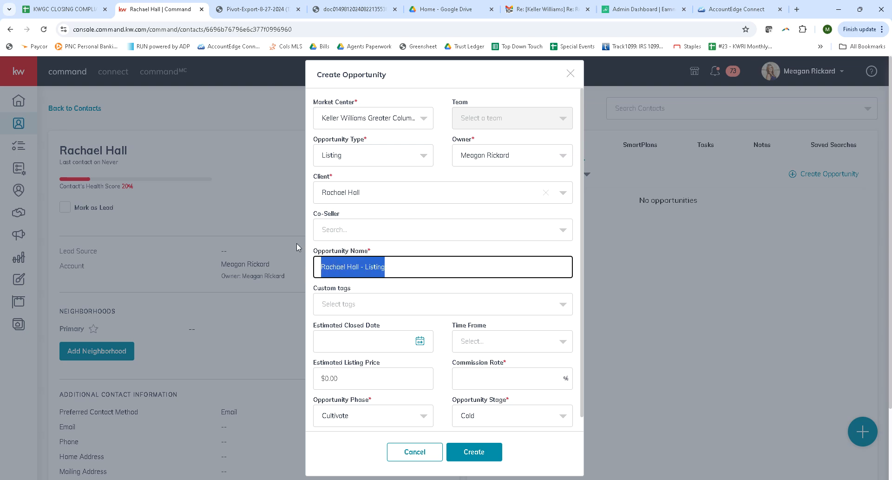
pyautogui.write('123')
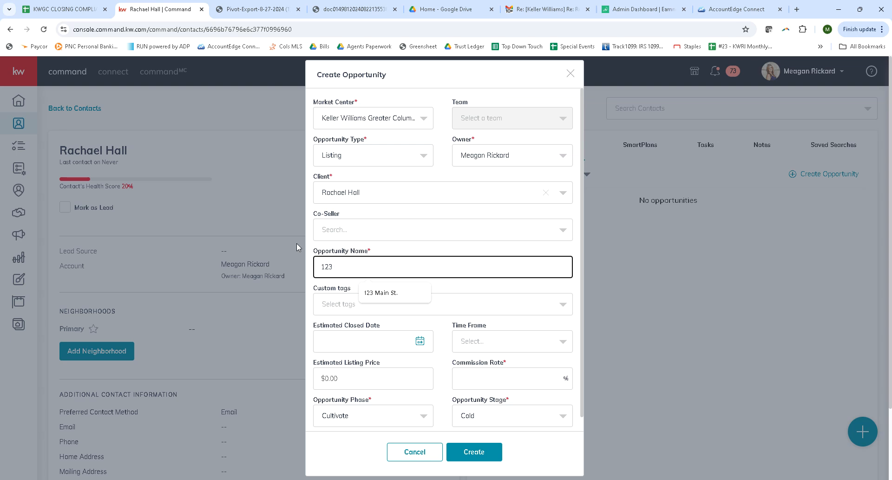
pyautogui.write(' Main St.')
# - Set the opportunity's estimated closed date to 9/13/2024 and leave the time frame unselected
pyautogui.scroll(-1, 409, 283)
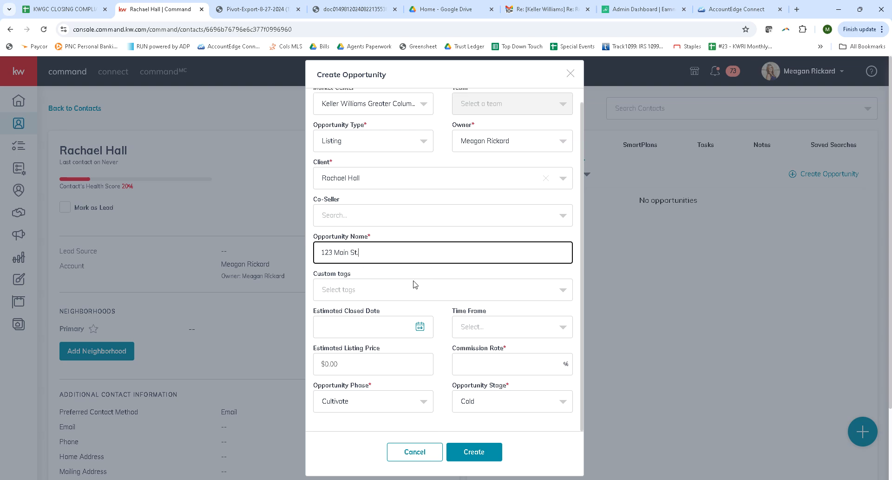
pyautogui.click(420, 328)
pyautogui.scroll(-2, 420, 330)
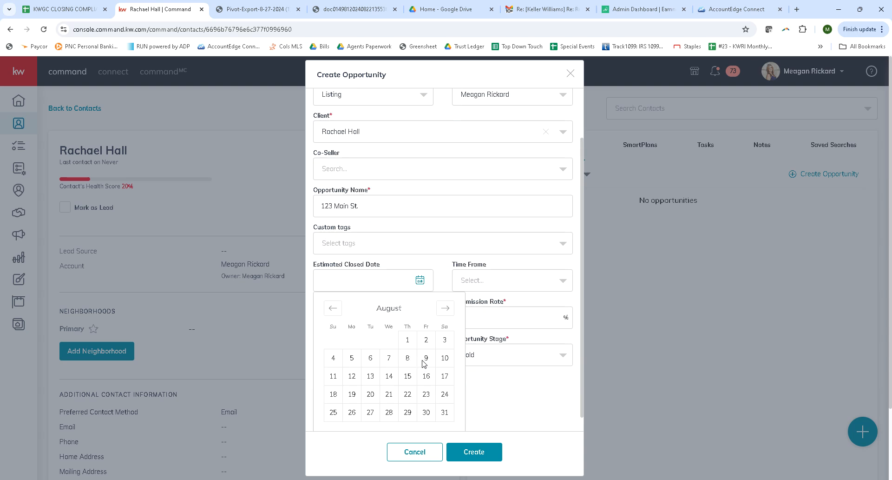
pyautogui.click(444, 292)
pyautogui.click(426, 342)
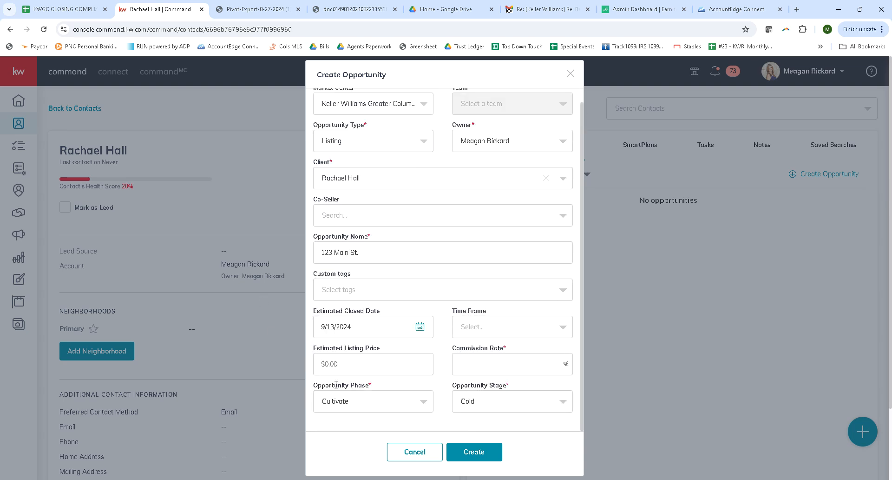
pyautogui.click(519, 326)
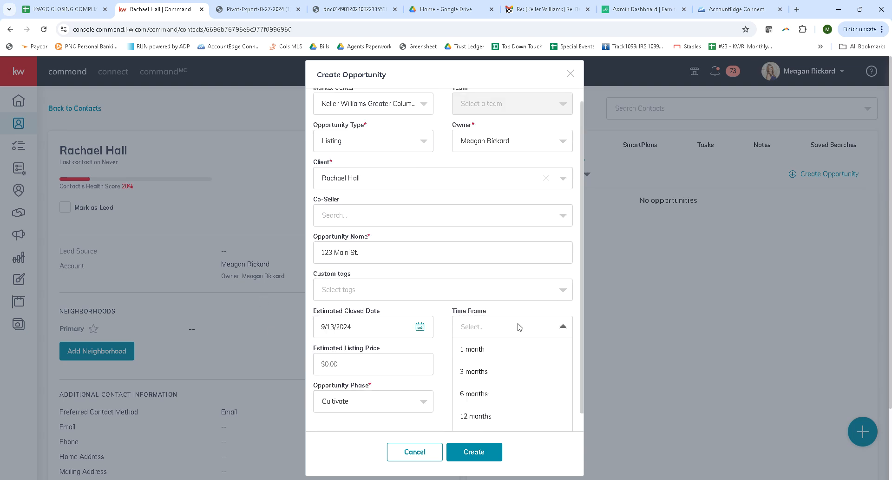
pyautogui.click(498, 308)
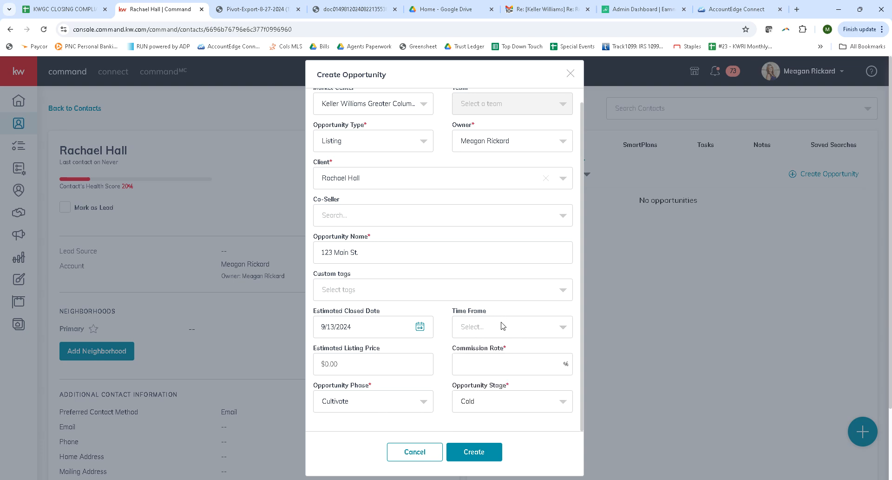
# - Set the estimated listing price to $400,000 and the commission rate to 3%
pyautogui.click(386, 354)
pyautogui.write('4000000')
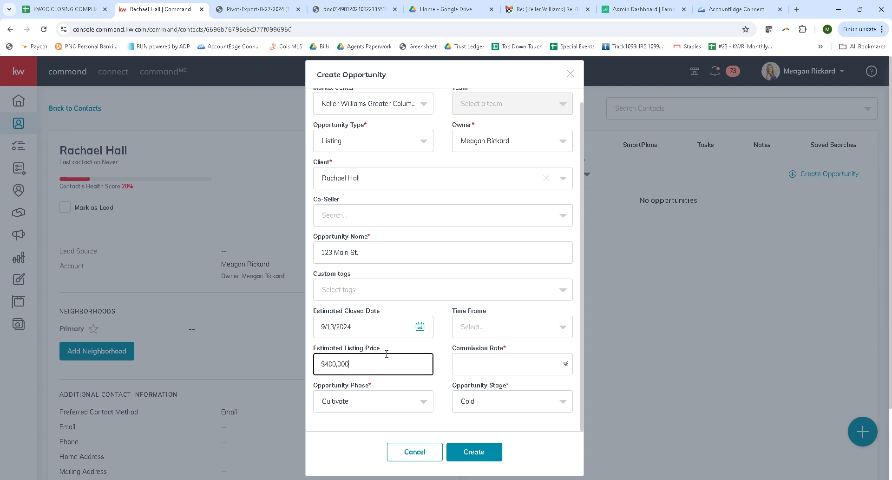
pyautogui.click(533, 361)
pyautogui.write('3')
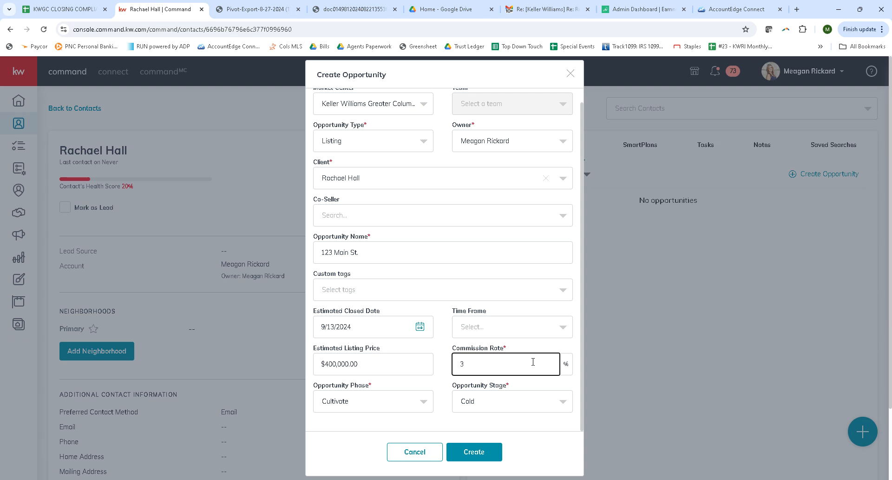
# - Set the opportunity phase to Active and the stage to Legacy, and create the opportunity
pyautogui.scroll(-1, 499, 336)
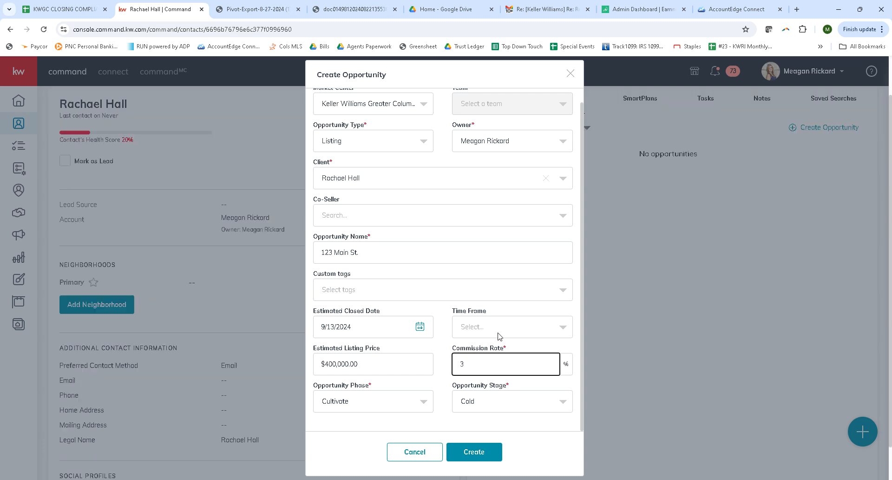
pyautogui.click(411, 407)
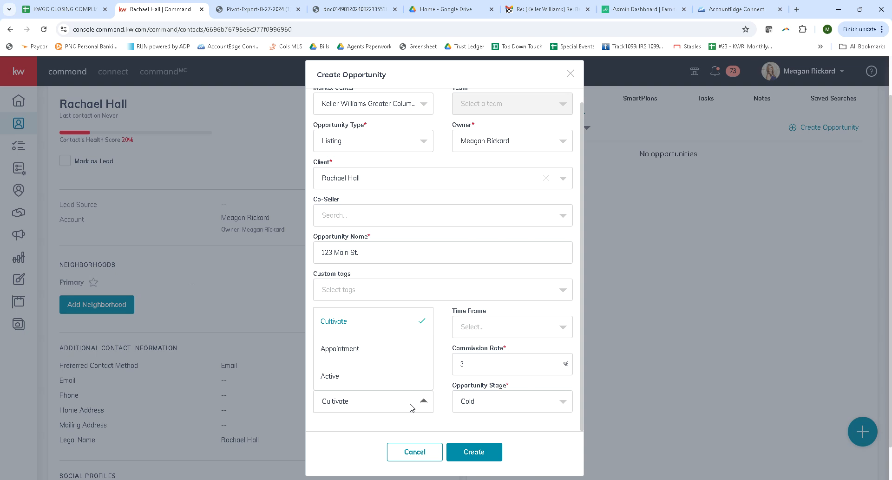
pyautogui.click(331, 380)
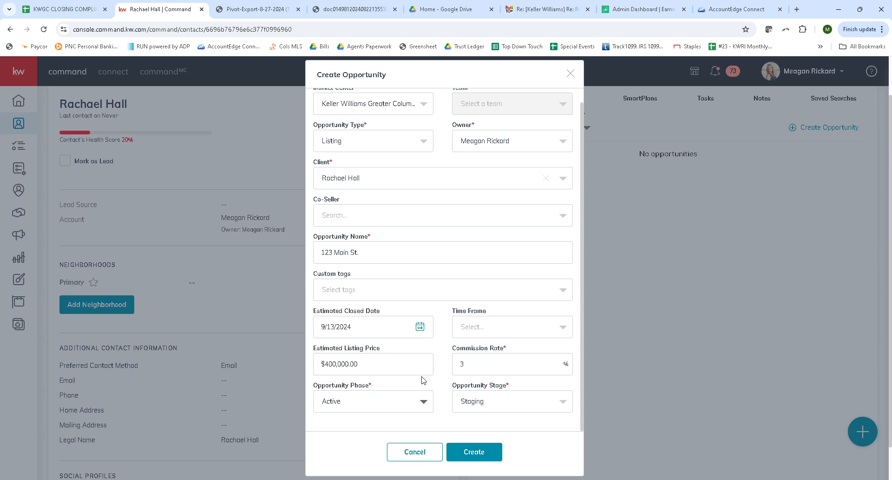
pyautogui.click(502, 411)
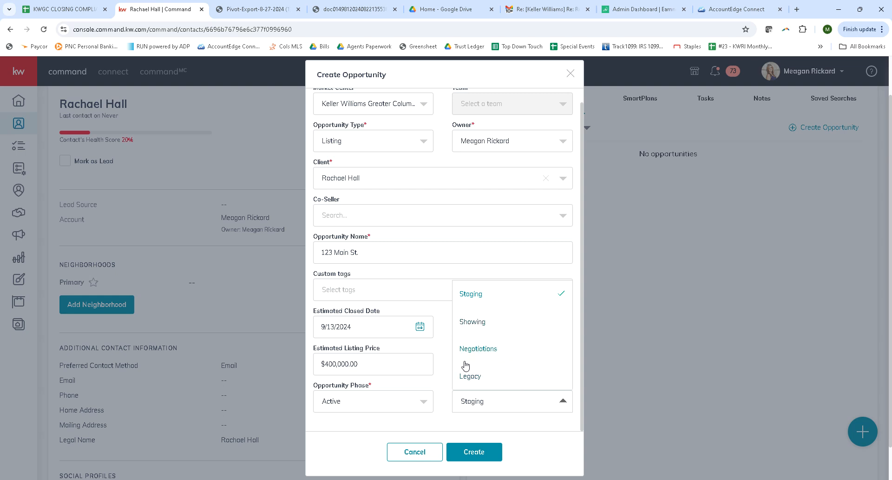
pyautogui.click(471, 376)
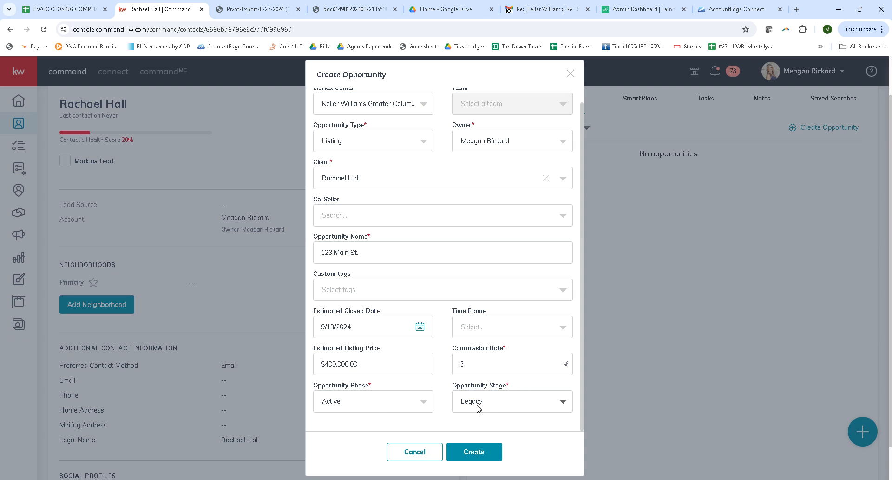
pyautogui.click(473, 453)
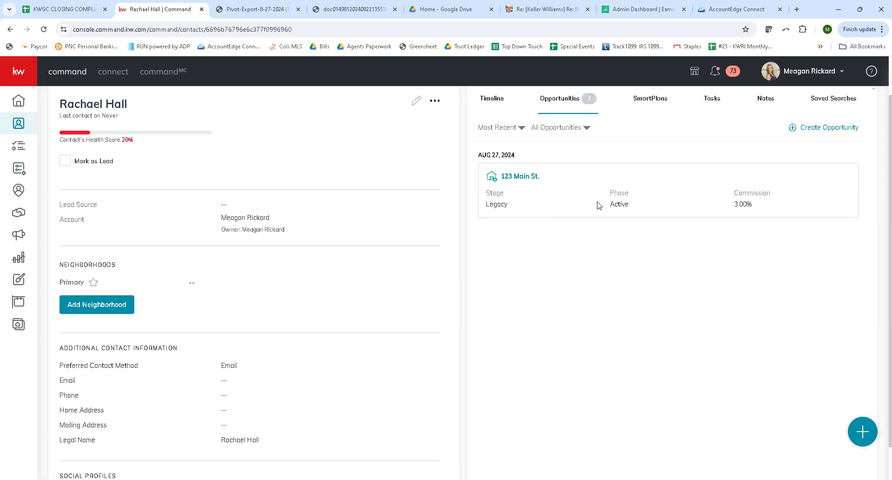
# - Open the new opportunity and fill in its property address in the United States of America from the first suggested match
pyautogui.click(529, 177)
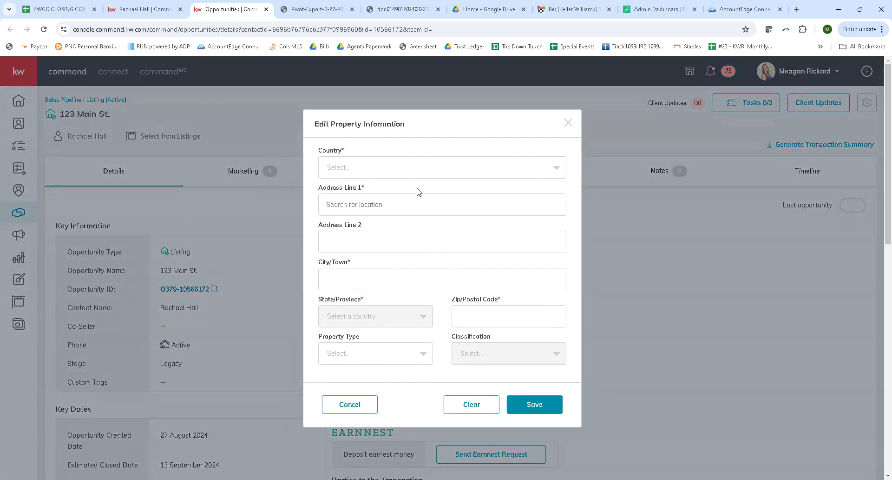
pyautogui.click(395, 172)
pyautogui.click(377, 187)
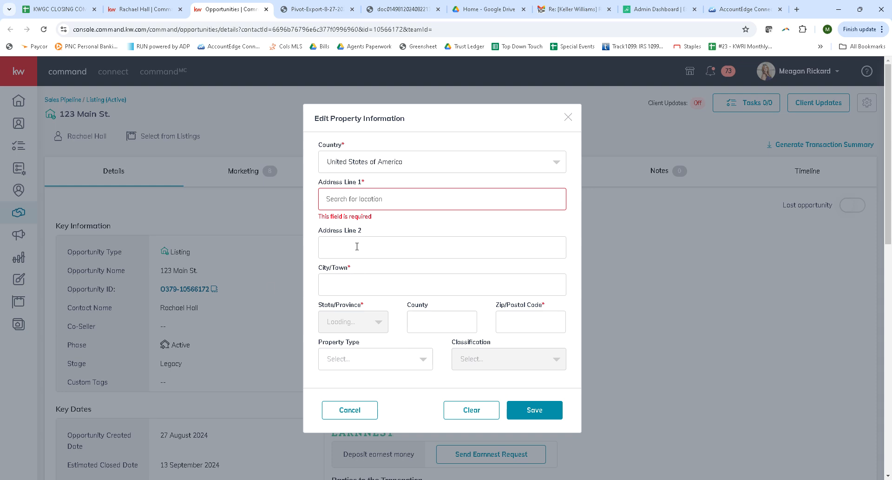
pyautogui.click(362, 204)
pyautogui.write('123 main')
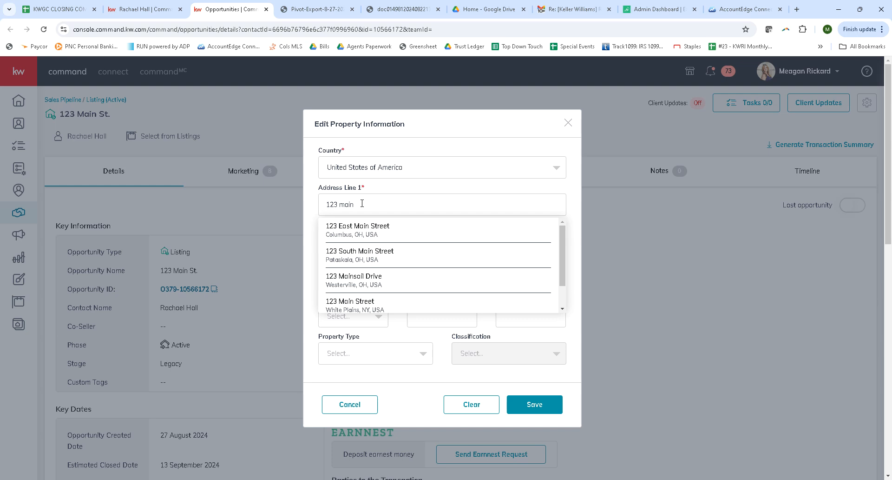
pyautogui.click(375, 226)
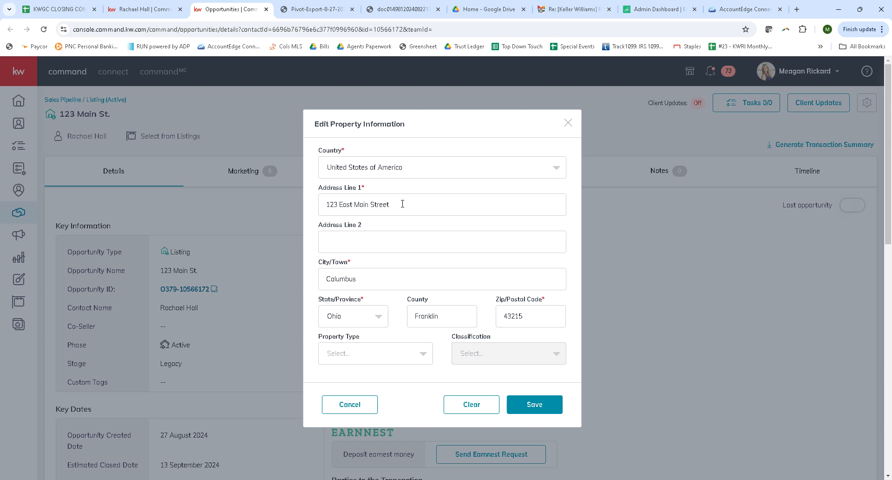
# - Review the suggestions for the property's first address line and pick the first match again
pyautogui.click(403, 204)
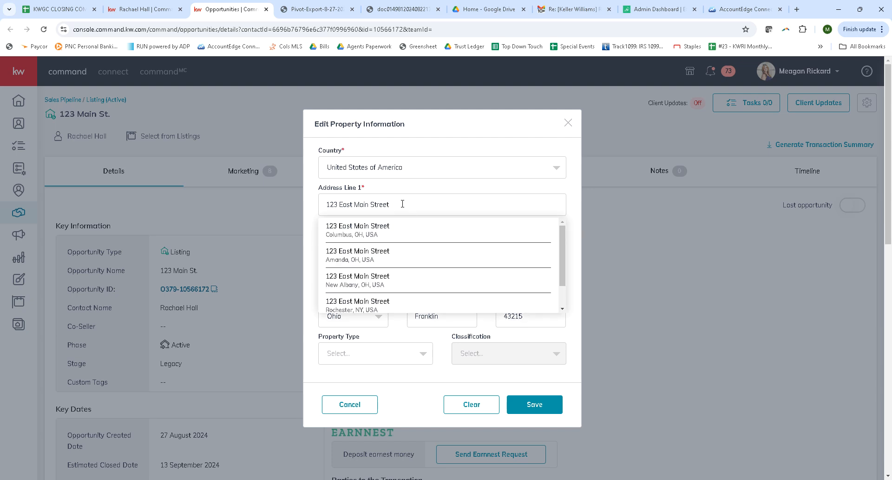
pyautogui.scroll(-5, 398, 253)
pyautogui.scroll(3, 400, 289)
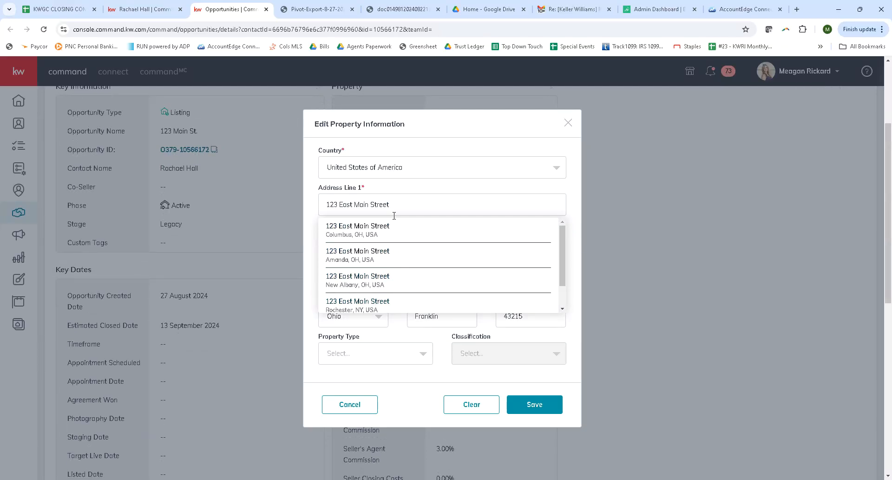
pyautogui.scroll(3, 394, 216)
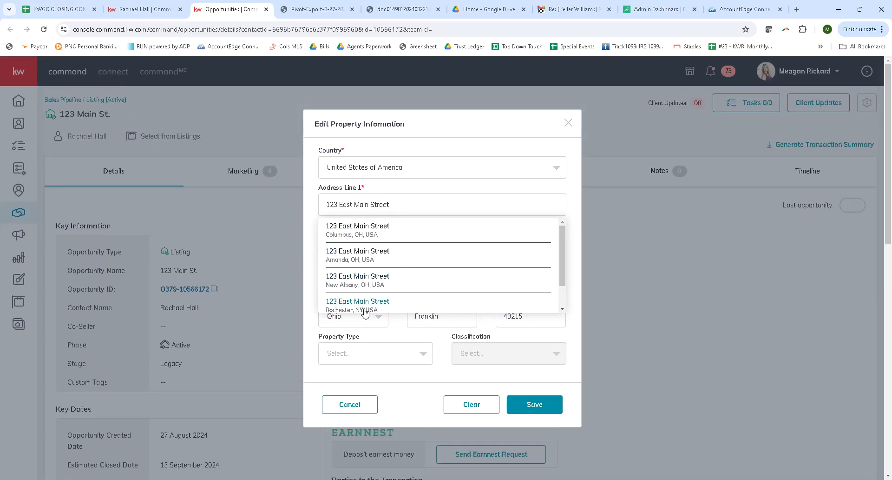
pyautogui.click(394, 229)
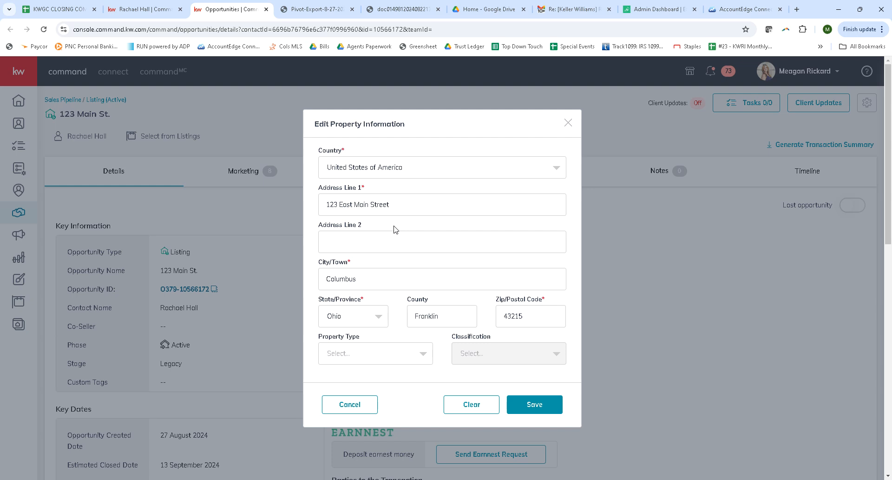
# - Set the property type to Residential
pyautogui.click(369, 353)
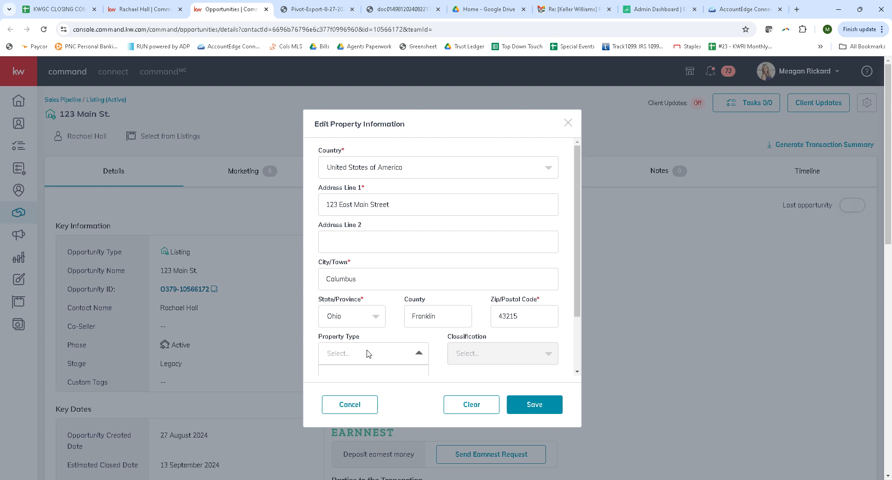
pyautogui.scroll(2, 398, 275)
pyautogui.scroll(-2, 466, 272)
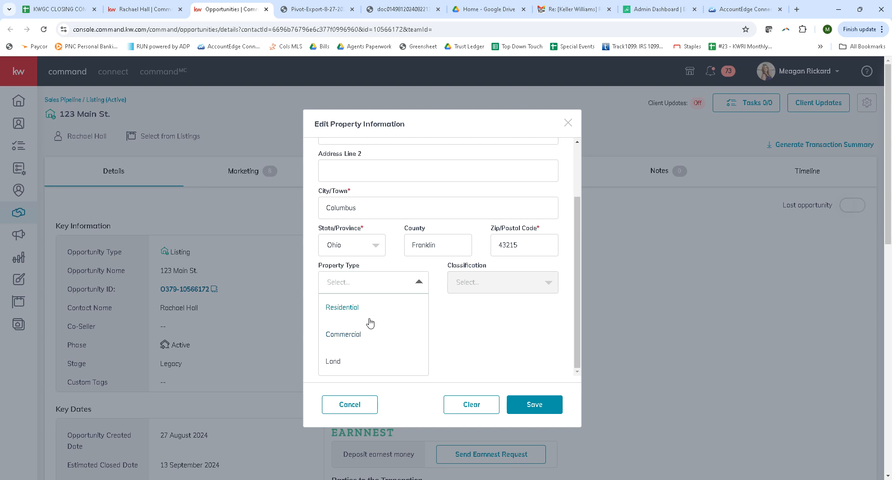
pyautogui.click(350, 314)
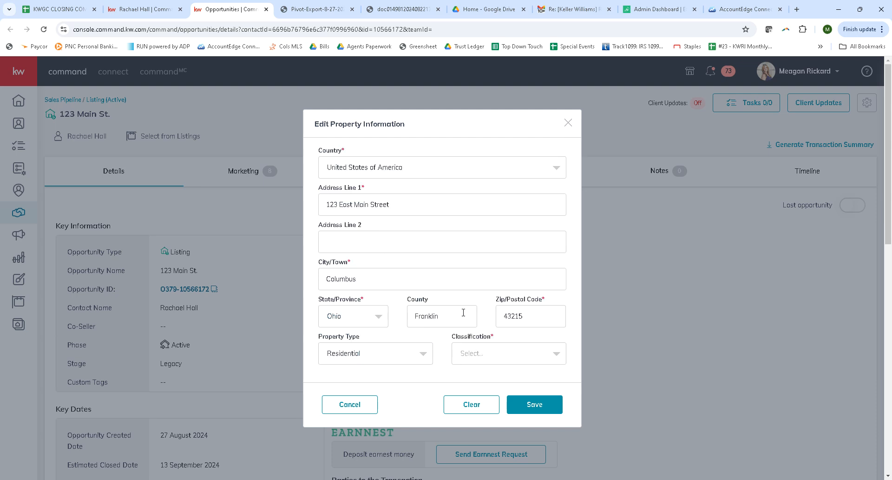
# - Set the property's classification to Resale and save the property information
pyautogui.click(491, 358)
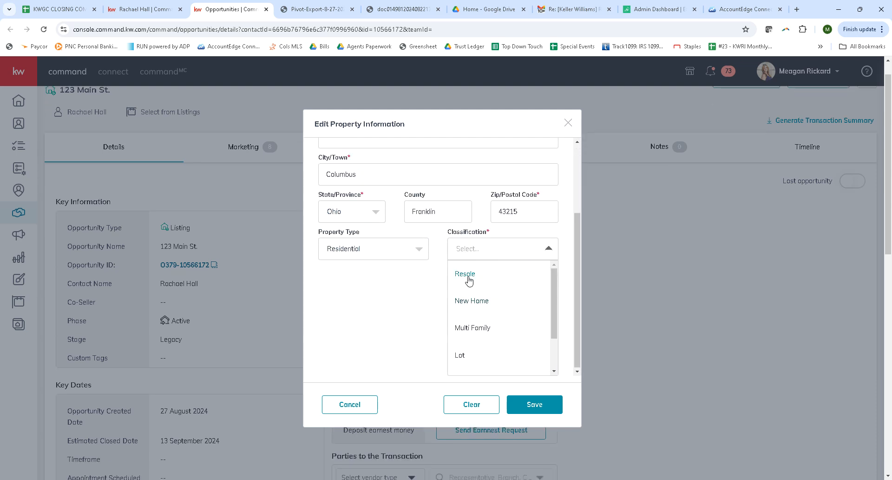
pyautogui.click(468, 278)
pyautogui.click(499, 353)
pyautogui.scroll(-2, 511, 338)
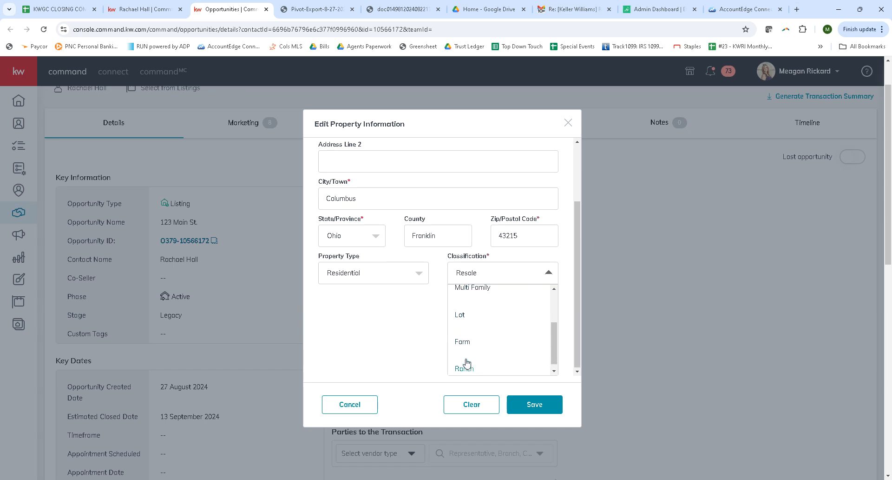
pyautogui.scroll(3, 467, 363)
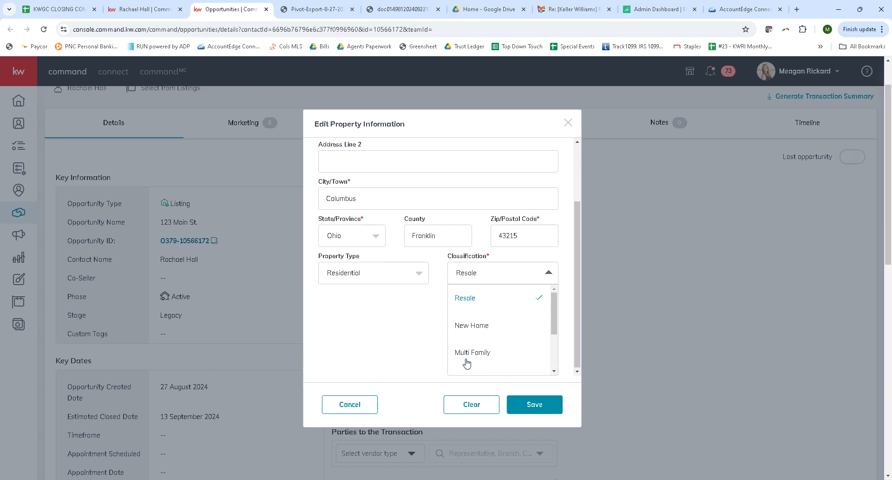
pyautogui.click(479, 304)
pyautogui.click(535, 409)
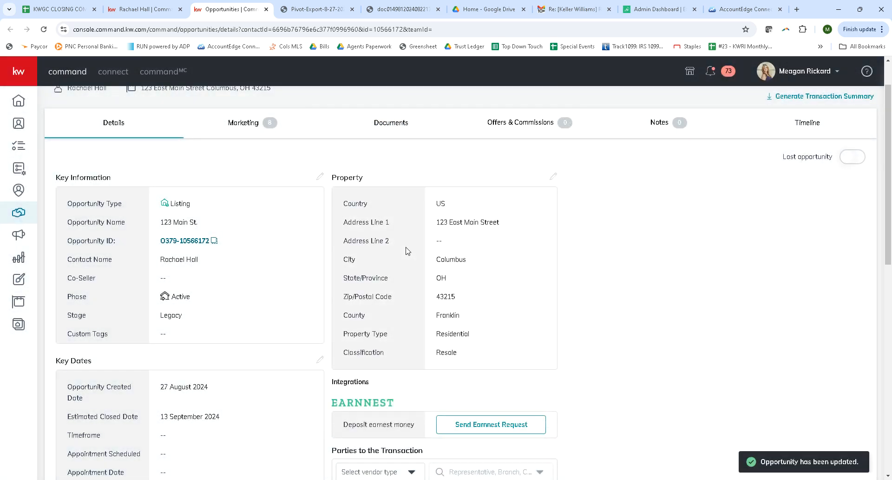
# - Review the opportunity's recommended marketing designs, then its key dates, seller worksheet, financial and ownership details
pyautogui.scroll(2, 424, 299)
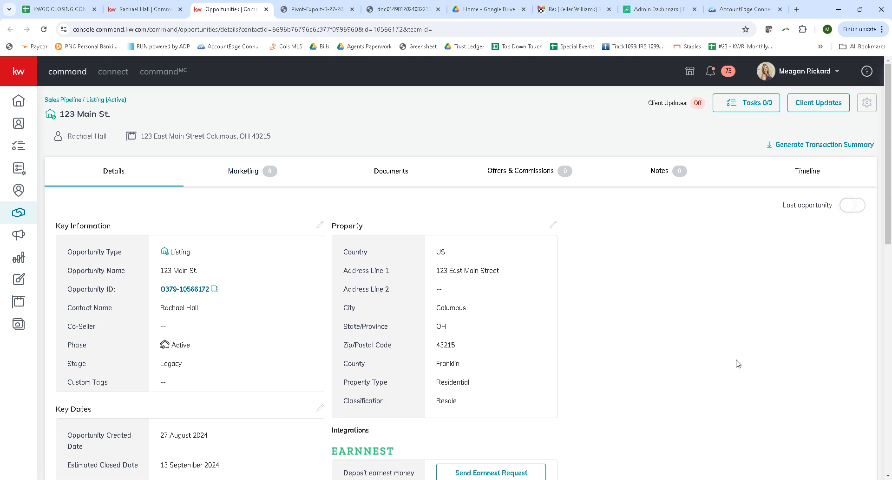
pyautogui.click(246, 175)
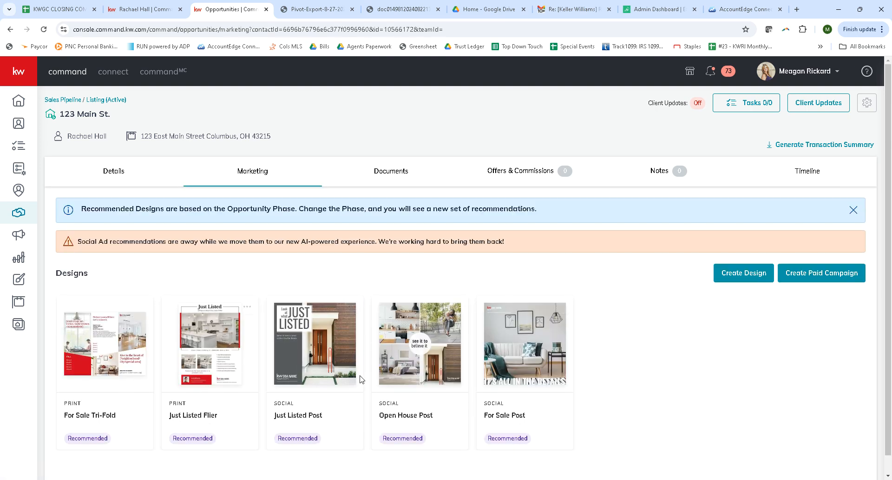
pyautogui.click(125, 180)
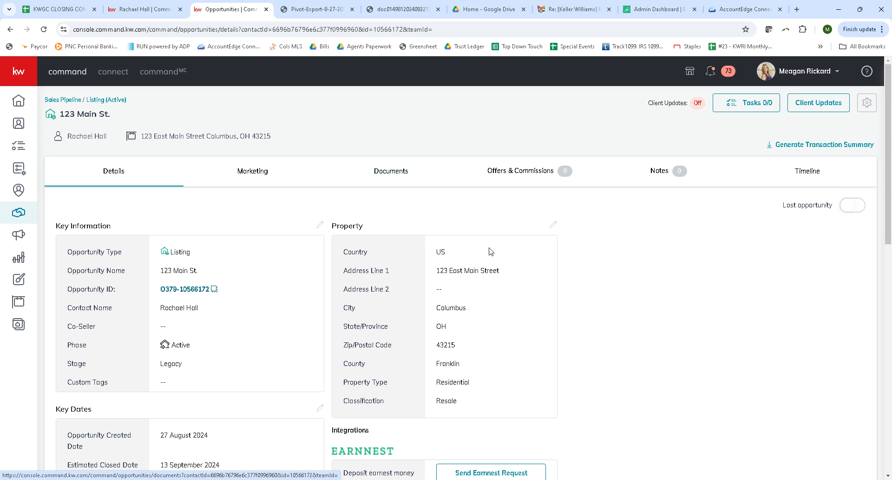
pyautogui.scroll(-5, 481, 361)
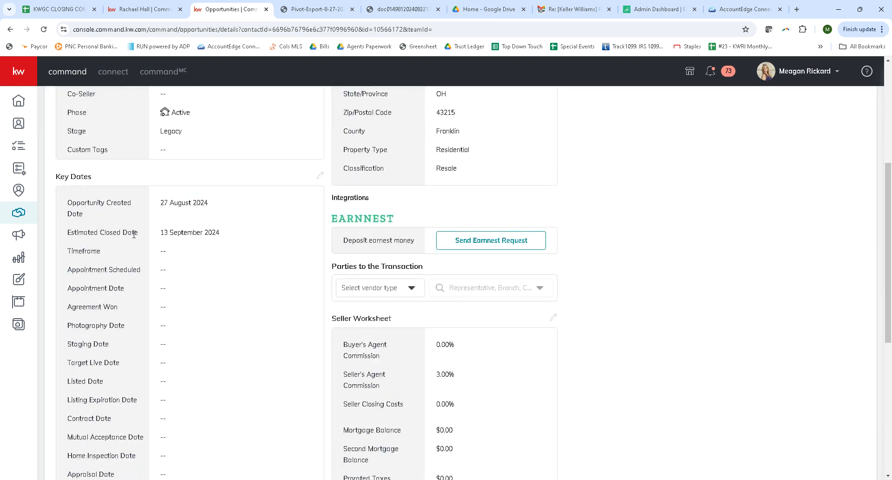
pyautogui.scroll(-2, 140, 186)
pyautogui.scroll(-5, 170, 285)
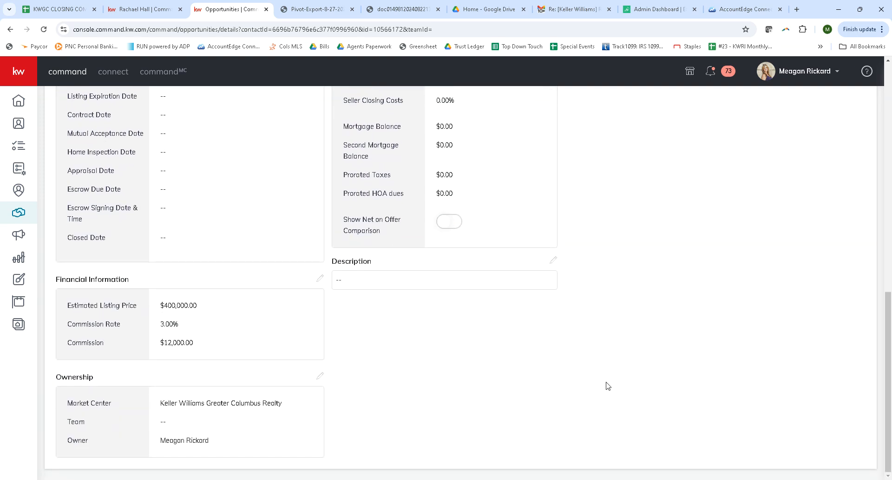
pyautogui.scroll(5, 641, 379)
pyautogui.scroll(7, 625, 370)
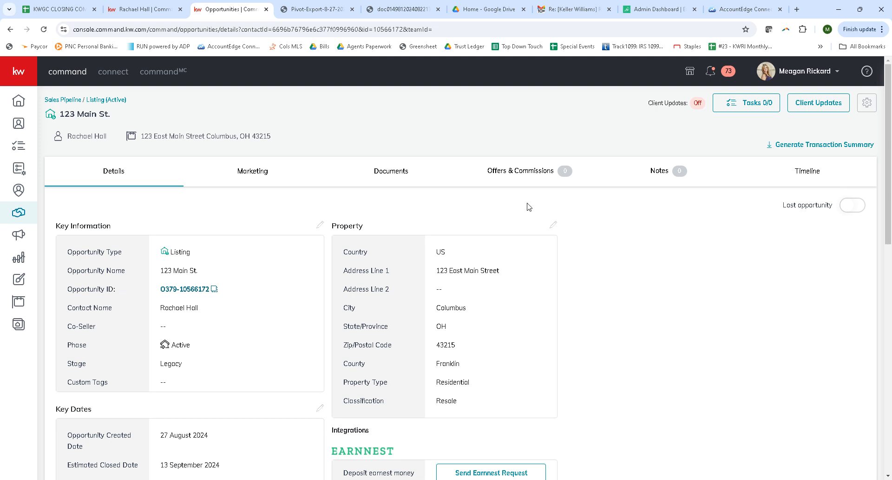
# - Start a new offer on the opportunity and name it Accepted Offer
pyautogui.click(529, 181)
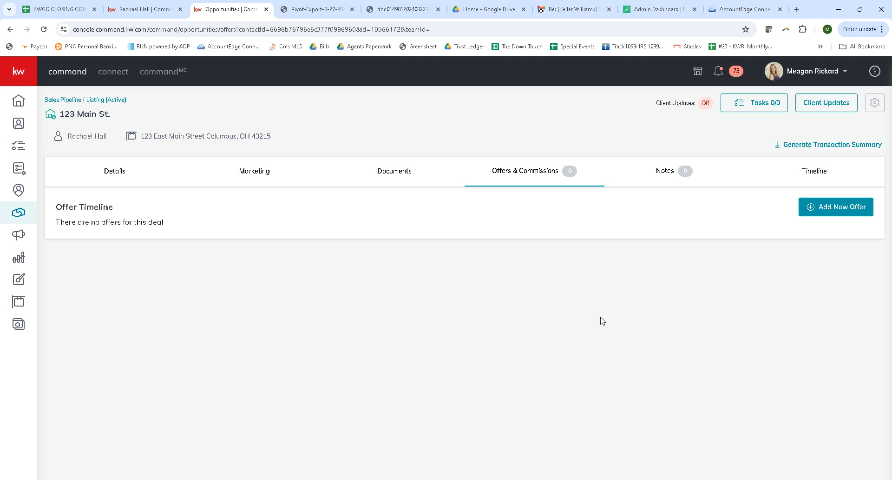
pyautogui.click(842, 212)
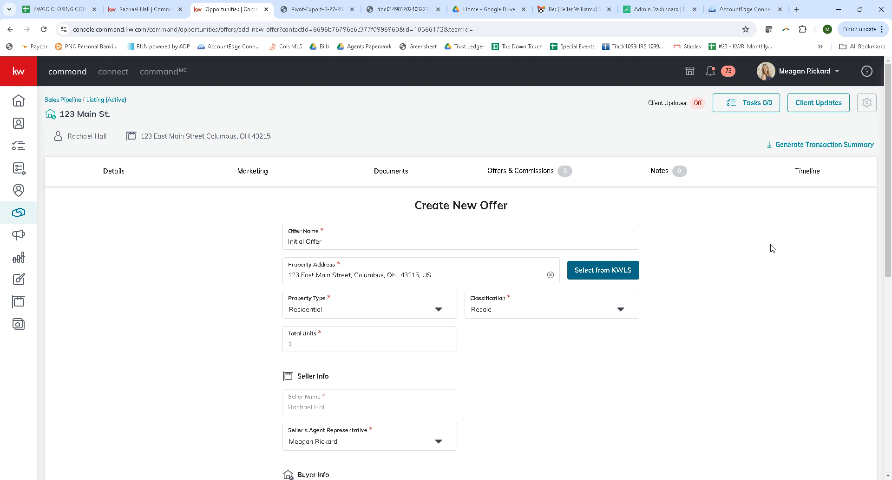
pyautogui.scroll(-1, 389, 242)
pyautogui.moveTo(385, 195); pyautogui.dragTo(265, 195)
pyautogui.write('Accepted')
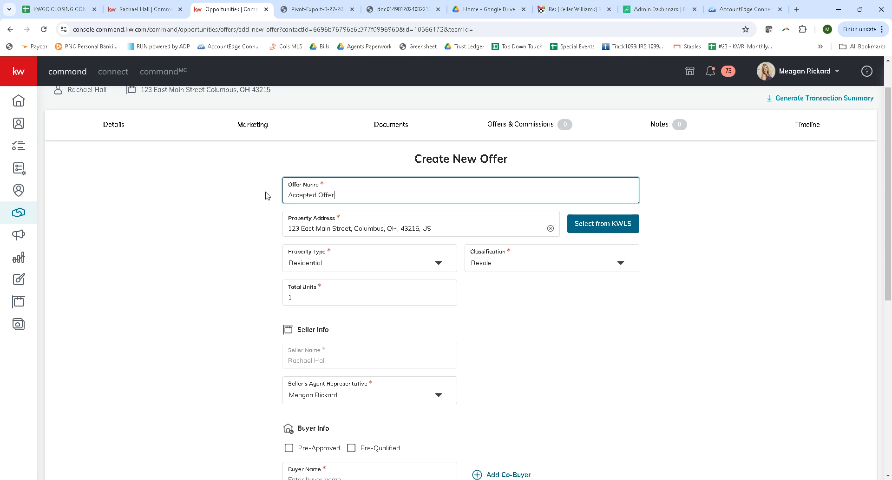
pyautogui.scroll(1, 539, 314)
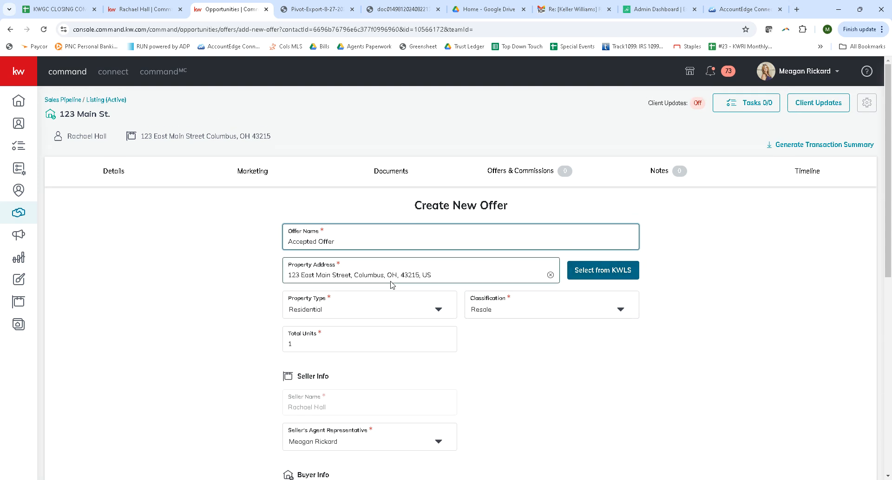
# - Search KWLS for the property by its street address, showing My MC Listings
pyautogui.click(606, 274)
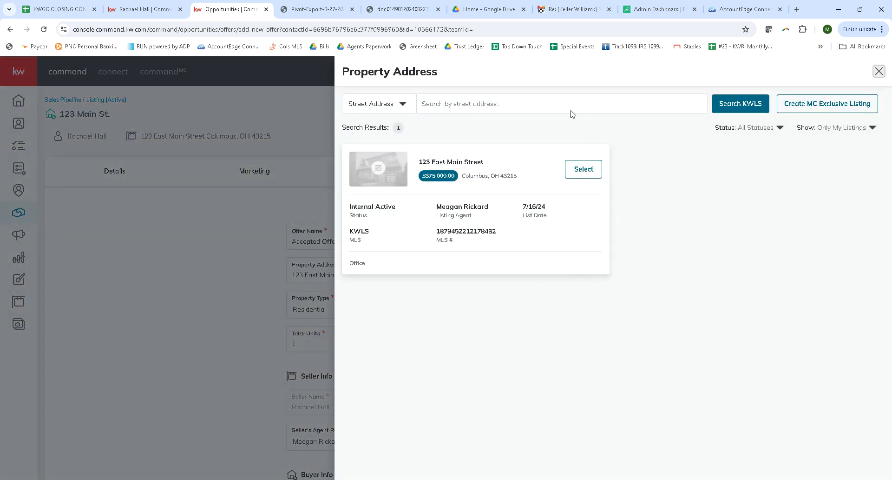
pyautogui.click(513, 103)
pyautogui.write('123')
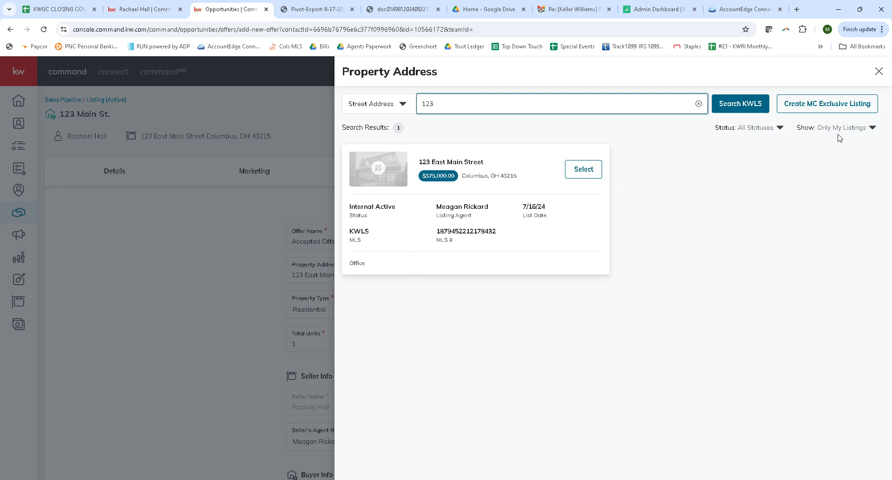
pyautogui.click(872, 128)
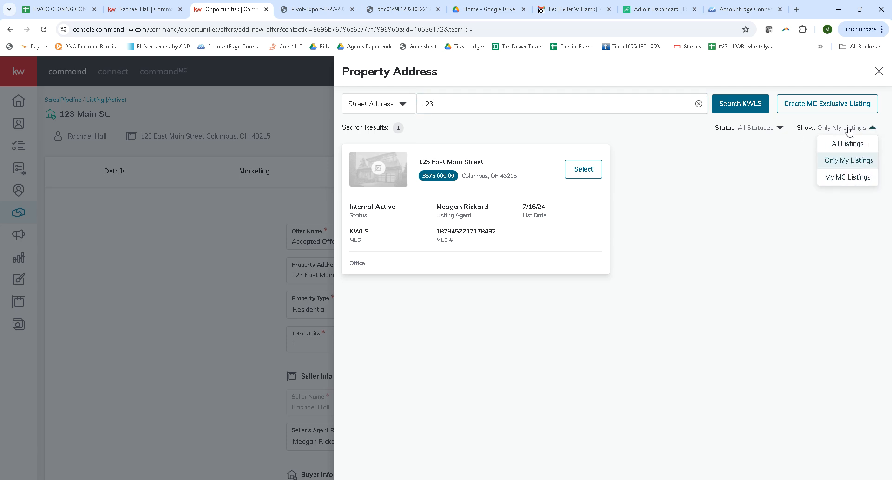
pyautogui.click(872, 129)
pyautogui.click(872, 129)
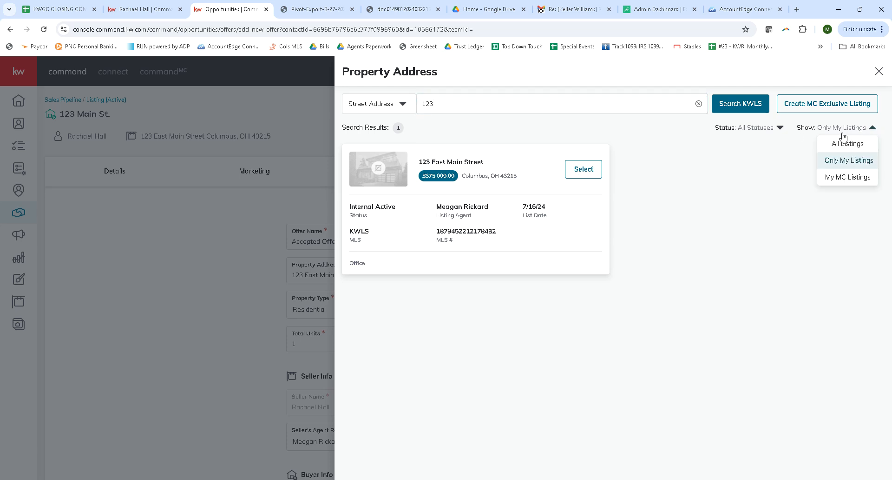
pyautogui.click(845, 180)
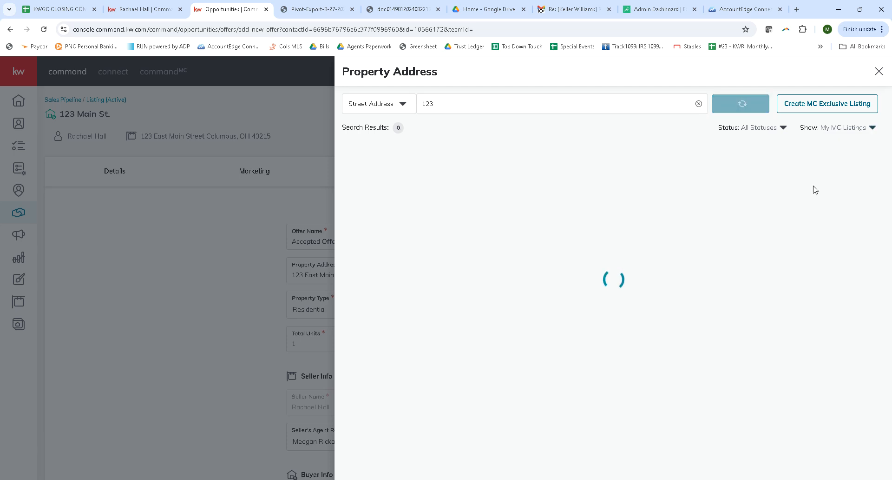
pyautogui.click(446, 104)
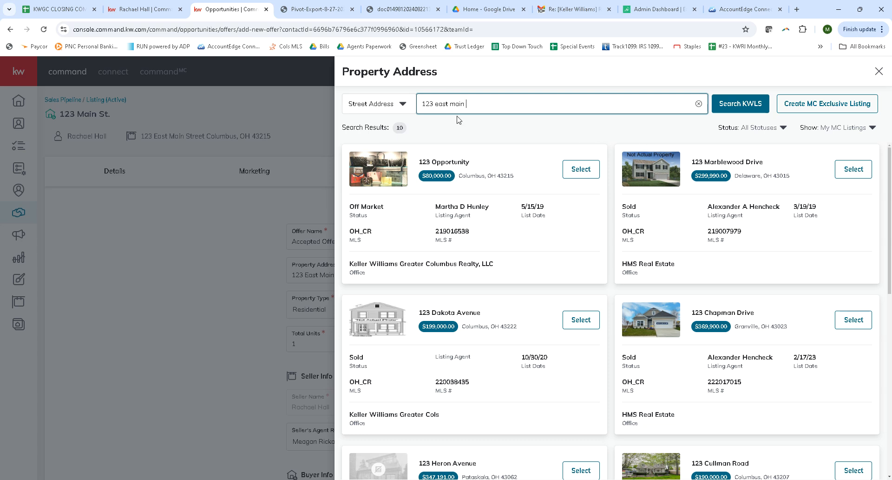
pyautogui.click(738, 105)
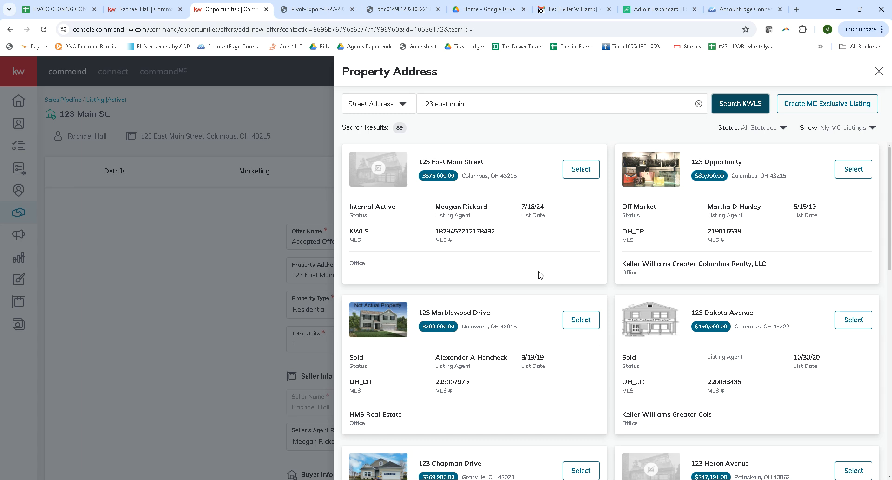
# - Review the fields and legal disclaimer of the MC Exclusive Listing form, and close it without creating a listing
pyautogui.click(838, 106)
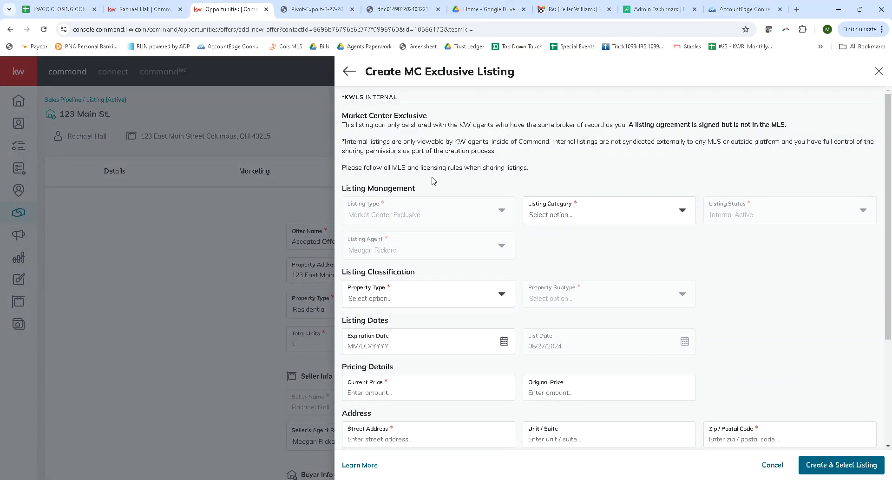
pyautogui.scroll(-3, 430, 184)
pyautogui.scroll(3, 743, 279)
pyautogui.scroll(-3, 670, 321)
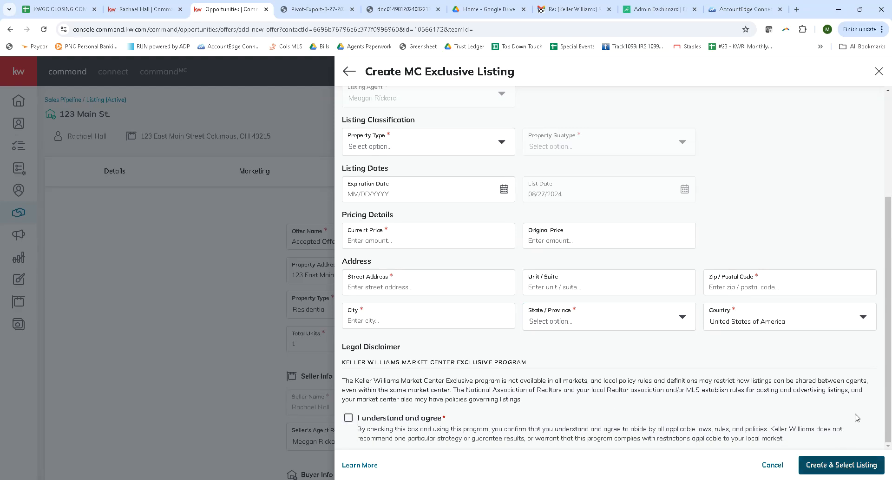
pyautogui.click(878, 72)
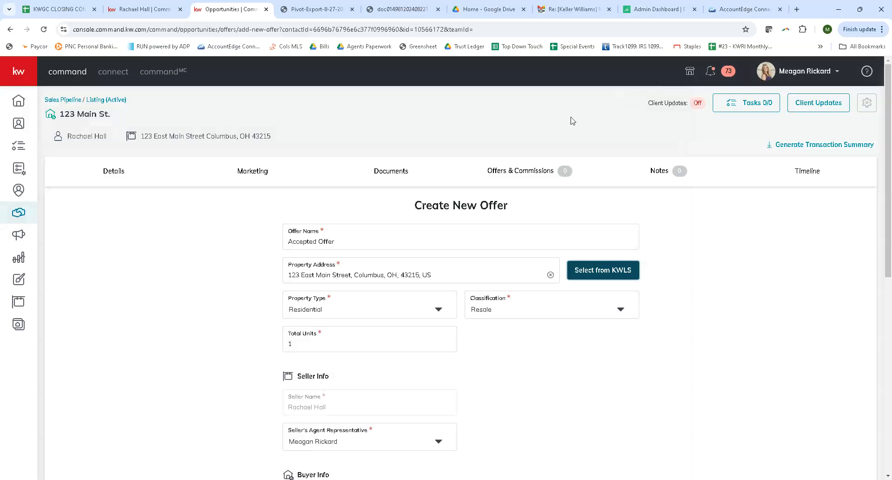
# - Select the matching KWLS listing as the offer's property address
pyautogui.click(605, 273)
pyautogui.click(587, 168)
pyautogui.scroll(-2, 727, 298)
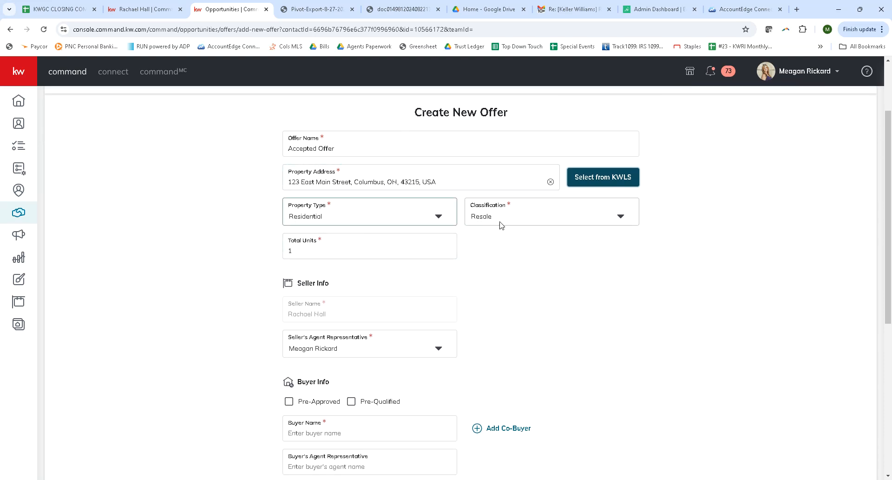
# - Enter the buyer's full name in the offer's buyer information
pyautogui.scroll(-2, 559, 294)
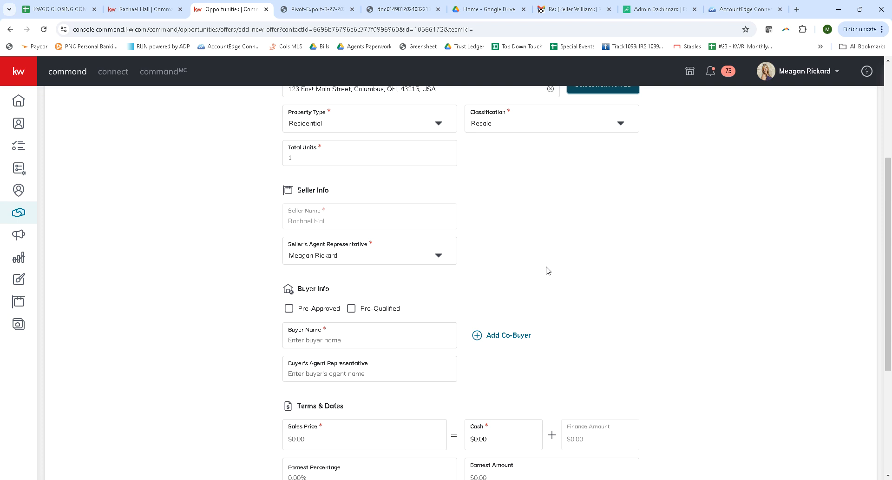
pyautogui.scroll(-1, 511, 279)
pyautogui.click(387, 294)
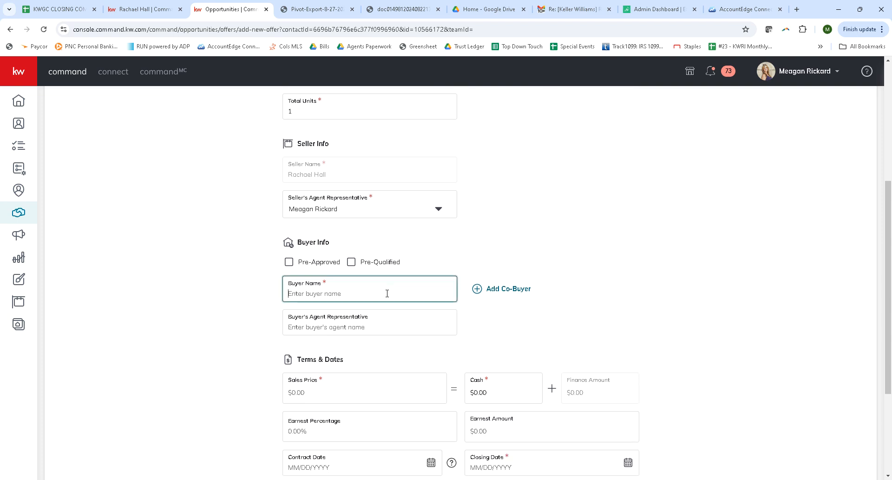
pyautogui.click(385, 325)
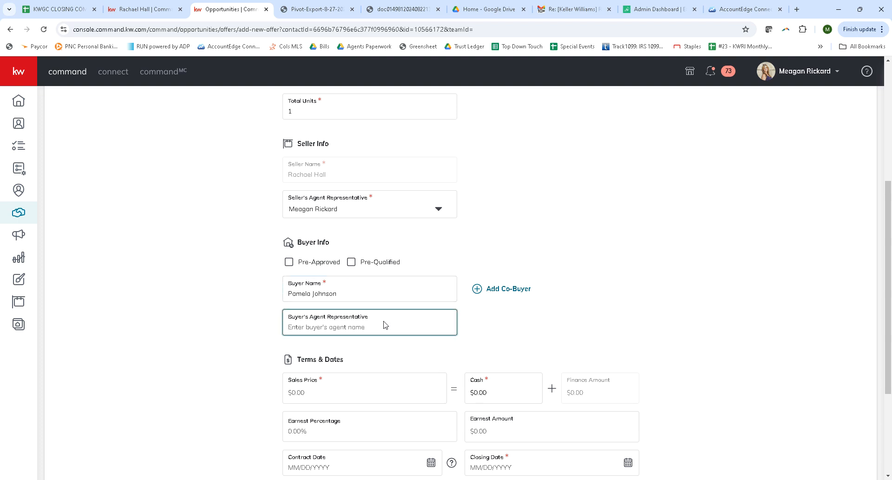
# - Set the offer's sales price to $400,000
pyautogui.scroll(-2, 385, 324)
pyautogui.click(357, 302)
pyautogui.write('4000000.00')
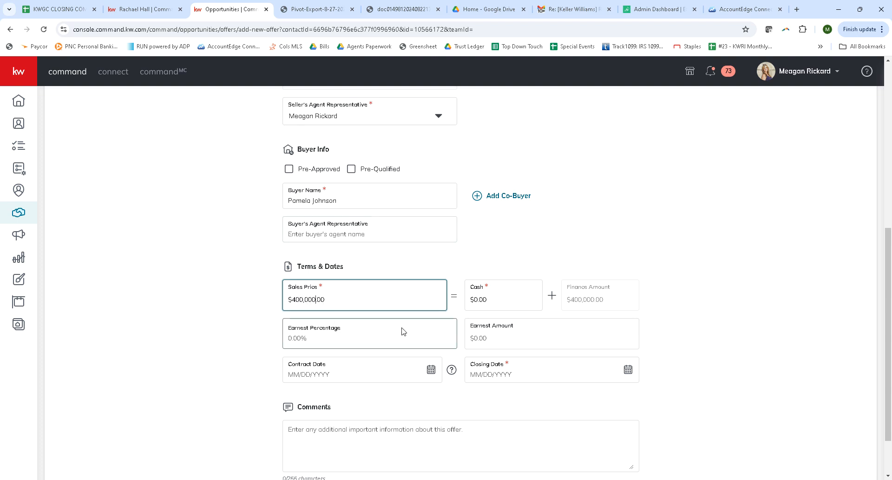
pyautogui.click(579, 339)
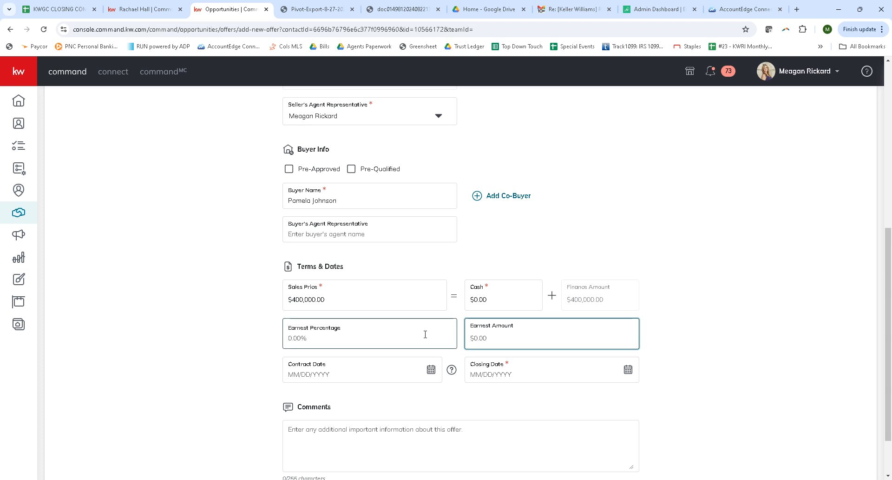
# - Set the offer's contract date to 08/01/2024 and its closing date to 09/13/2024, and look over the completed form
pyautogui.click(431, 369)
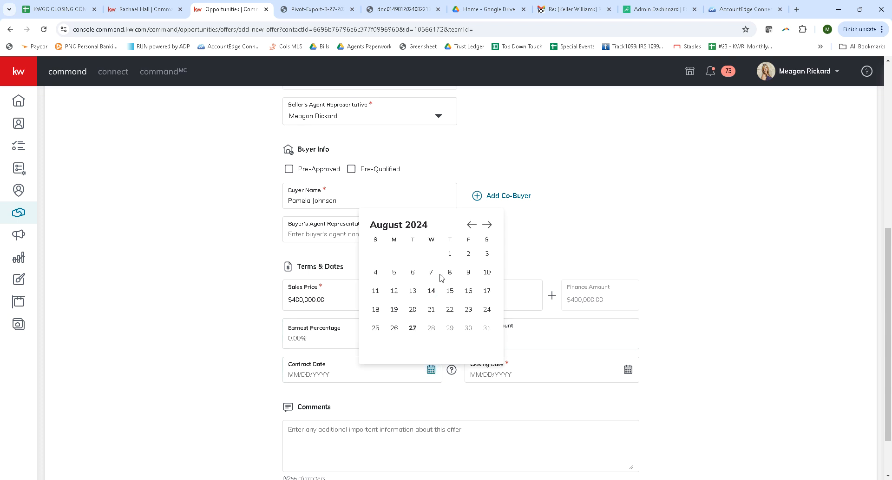
pyautogui.click(450, 254)
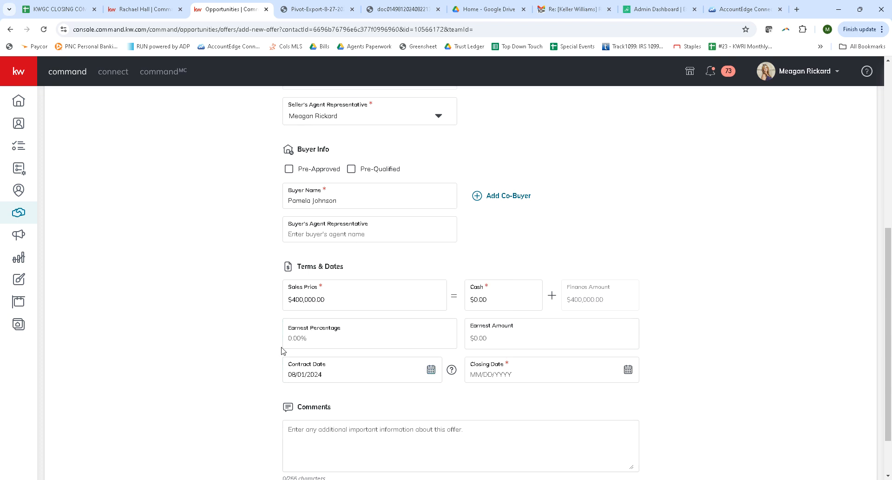
pyautogui.click(628, 370)
pyautogui.click(684, 224)
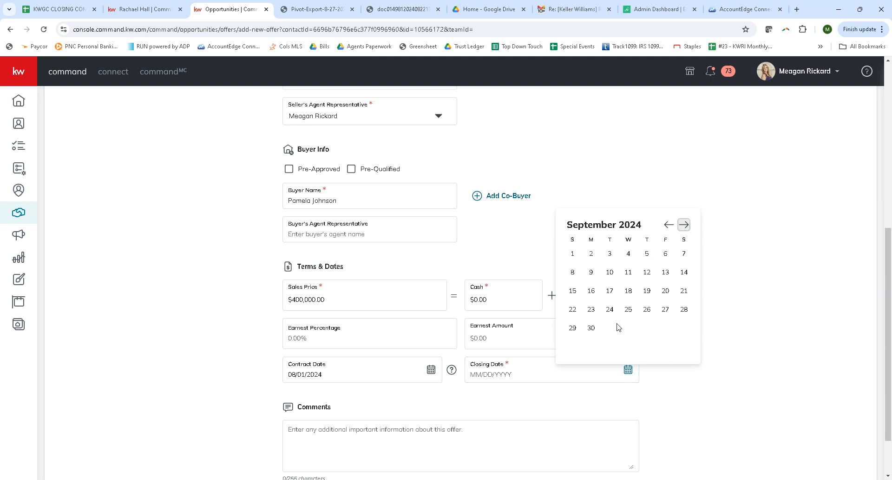
pyautogui.click(666, 272)
pyautogui.scroll(-2, 630, 380)
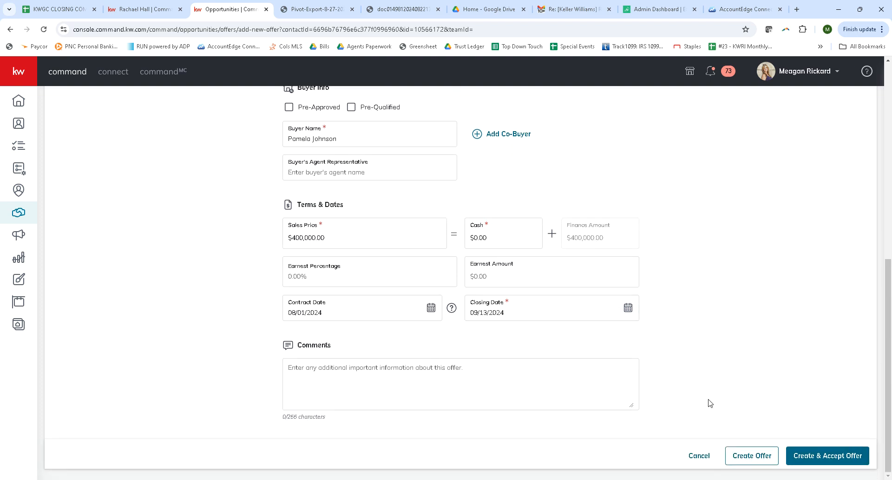
pyautogui.scroll(8, 719, 271)
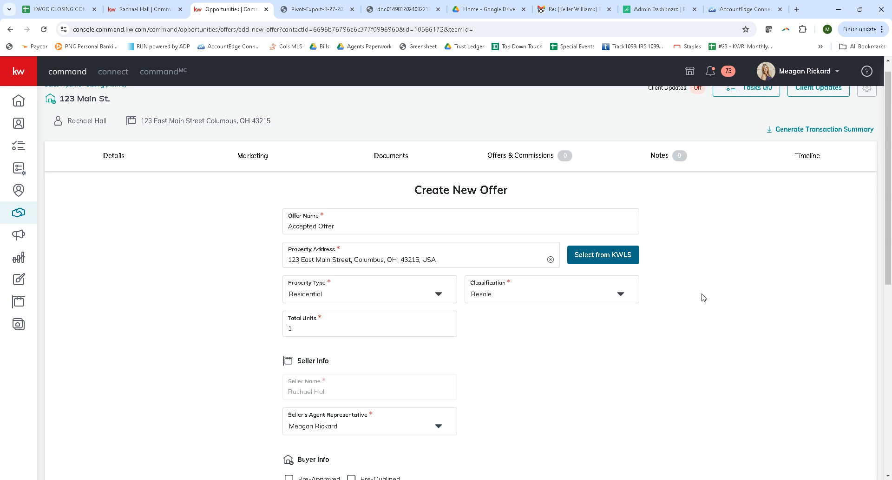
# - Create and accept the offer, and look over its commission page
pyautogui.scroll(-8, 703, 293)
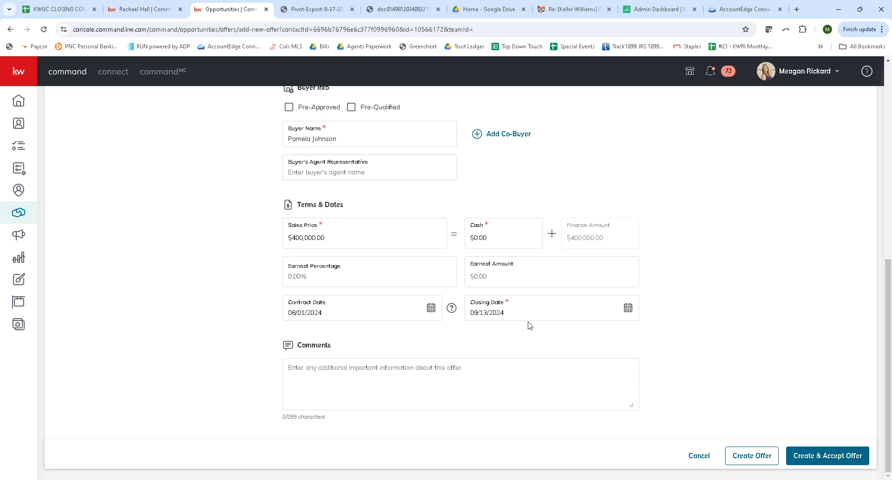
pyautogui.click(843, 453)
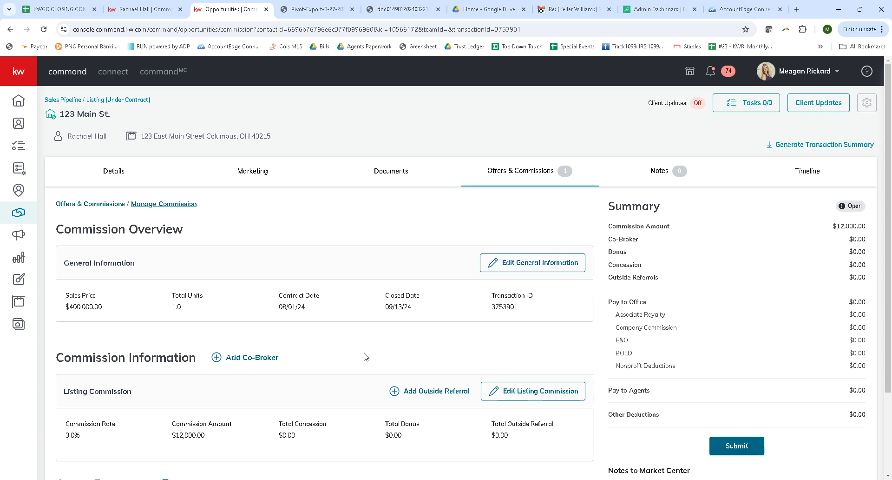
pyautogui.scroll(-2, 369, 339)
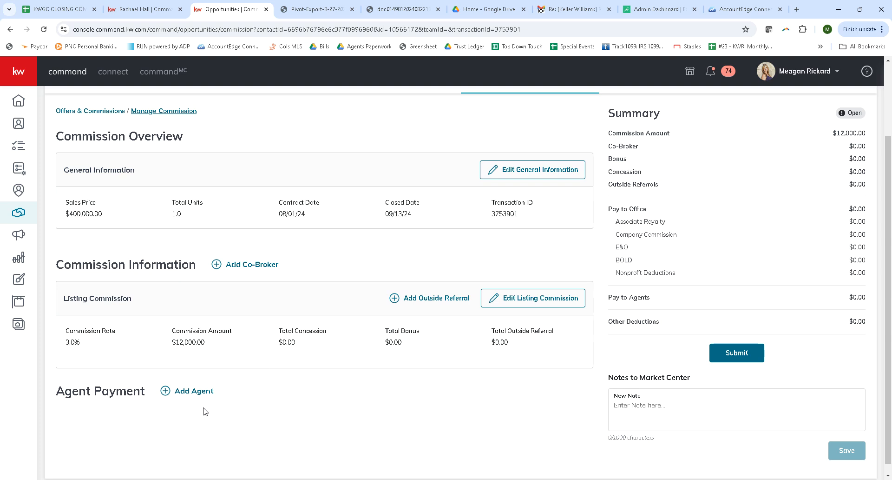
pyautogui.scroll(-1, 346, 421)
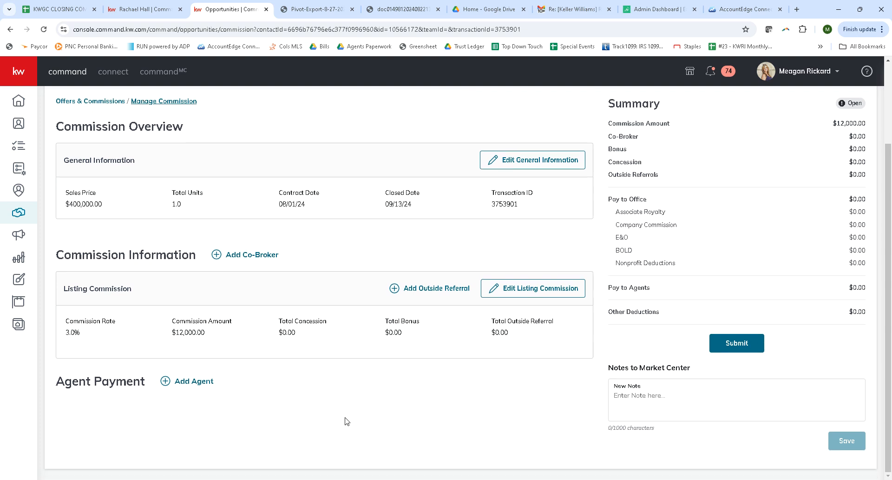
# - Open the commission's general information for editing, examine its price, units and date fields, and close it without changes
pyautogui.scroll(1, 346, 421)
pyautogui.scroll(-1, 346, 421)
pyautogui.click(516, 165)
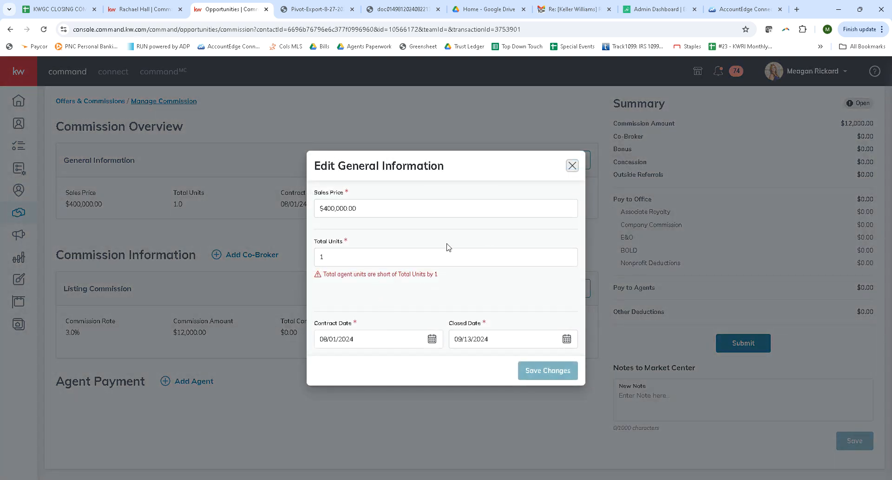
pyautogui.click(572, 166)
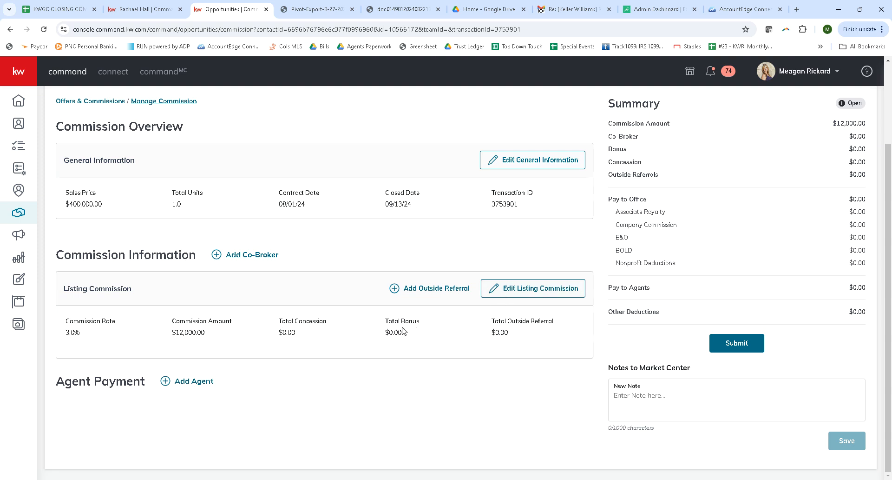
# - Add a $200 total bonus, split with the Market Center, to the listing commission and save it
pyautogui.click(561, 288)
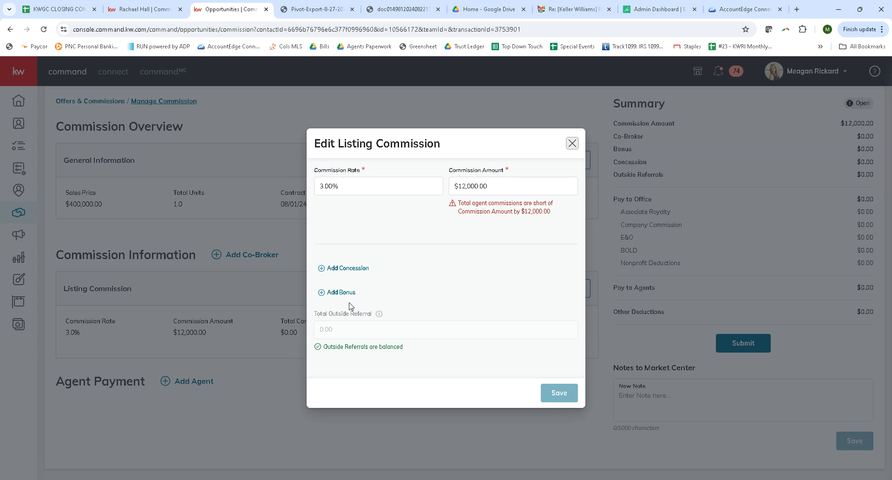
pyautogui.click(321, 297)
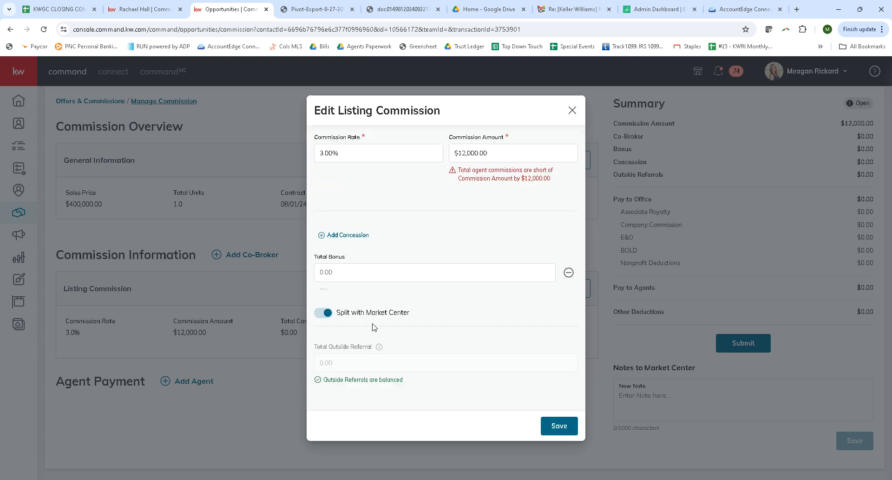
pyautogui.click(369, 270)
pyautogui.write('200.00')
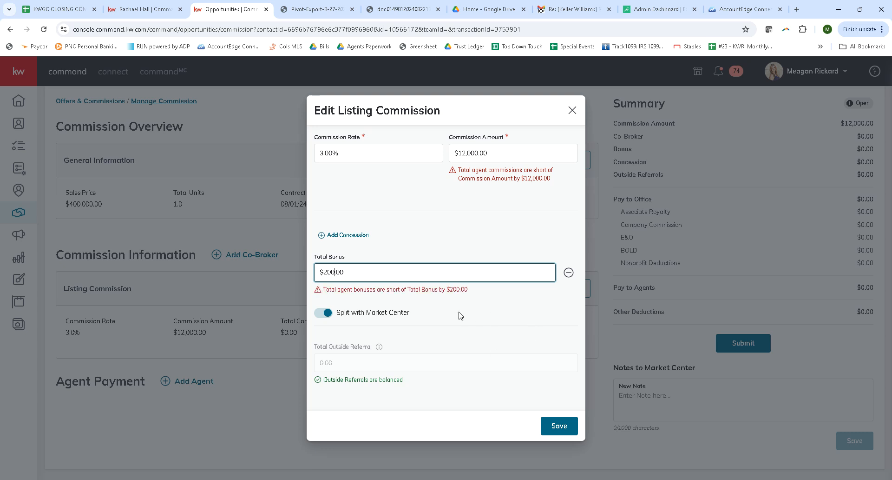
pyautogui.click(559, 425)
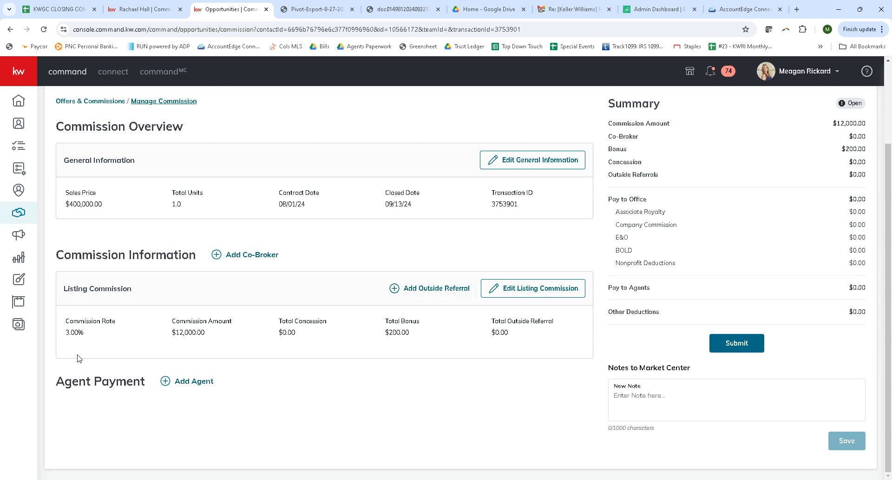
# - Start an agent payment for the matching agent and assign 1 agent unit
pyautogui.click(201, 388)
pyautogui.click(386, 112)
pyautogui.write('hall')
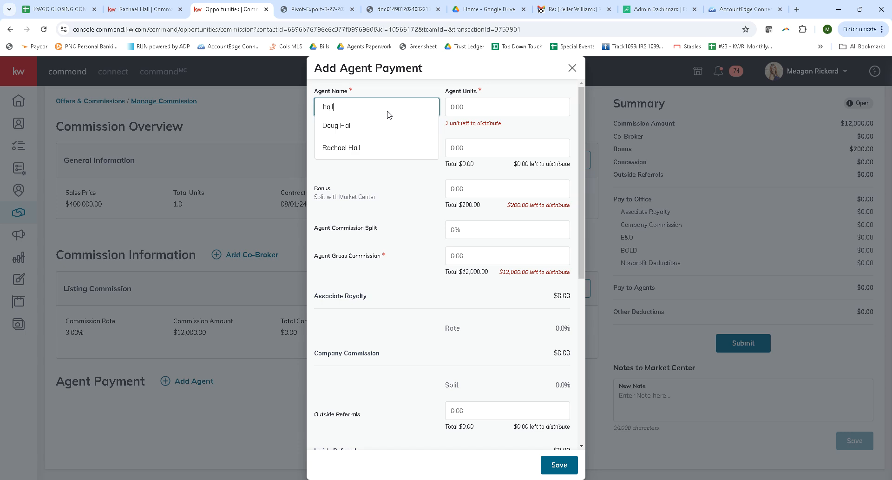
pyautogui.click(363, 147)
pyautogui.click(523, 108)
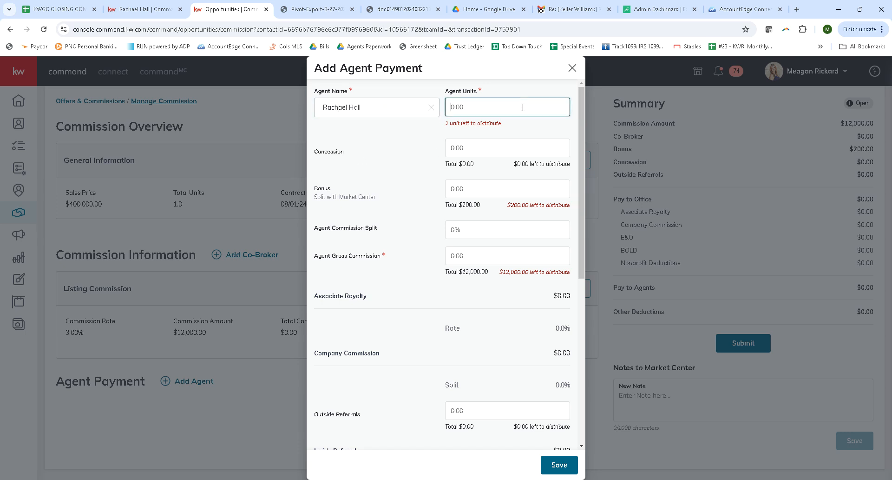
pyautogui.write('1')
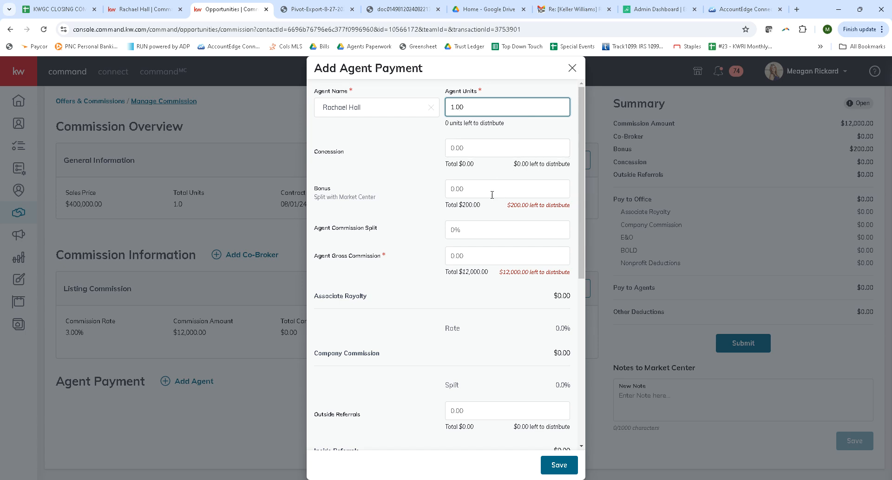
# - Set the agent's commission split to 100% and save the agent payment
pyautogui.click(479, 230)
pyautogui.write('100')
pyautogui.click(559, 464)
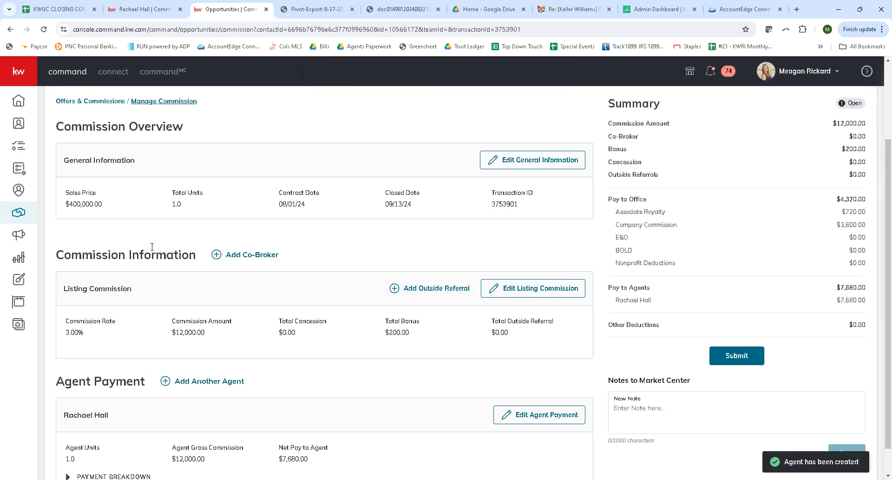
# - Expand the agent's payment breakdown and examine its royalty, company commission, deductions and net amounts alongside the commission information
pyautogui.scroll(-1, 316, 254)
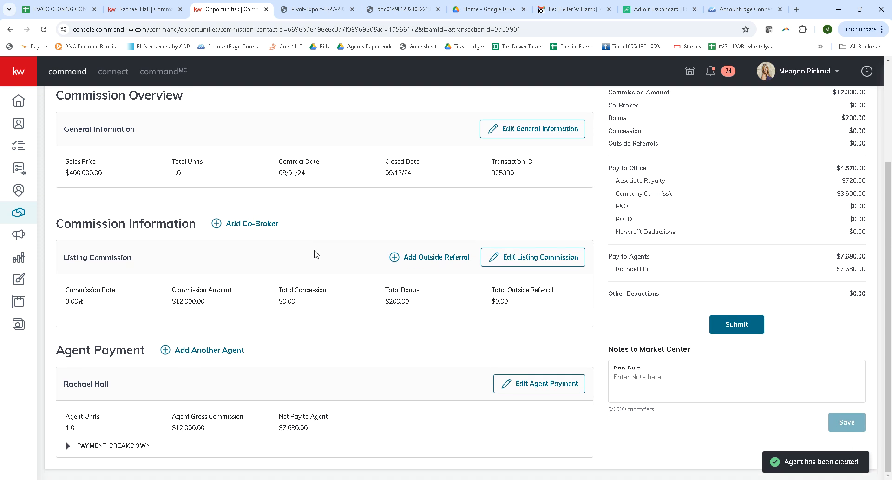
pyautogui.click(113, 444)
pyautogui.scroll(-4, 426, 325)
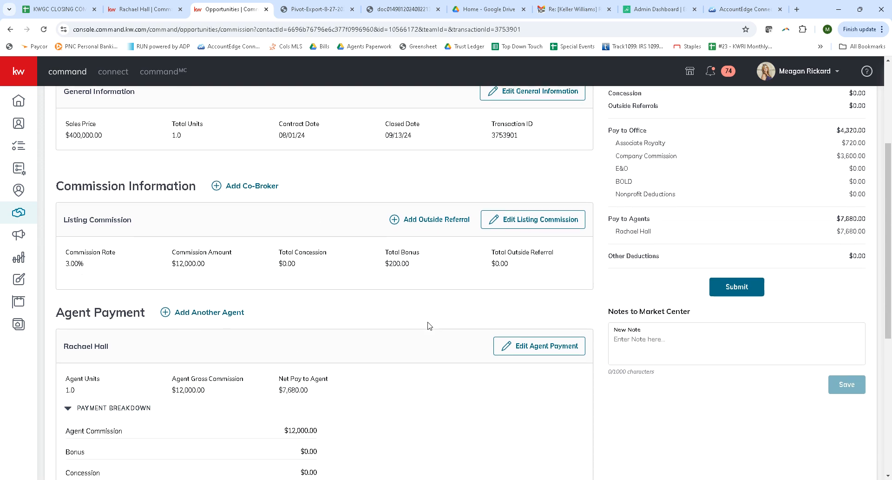
pyautogui.scroll(-3, 474, 317)
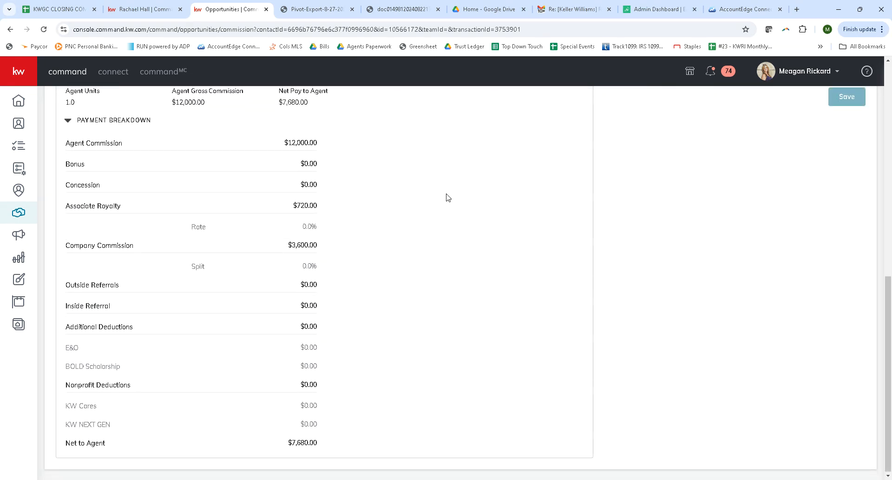
pyautogui.scroll(4, 474, 332)
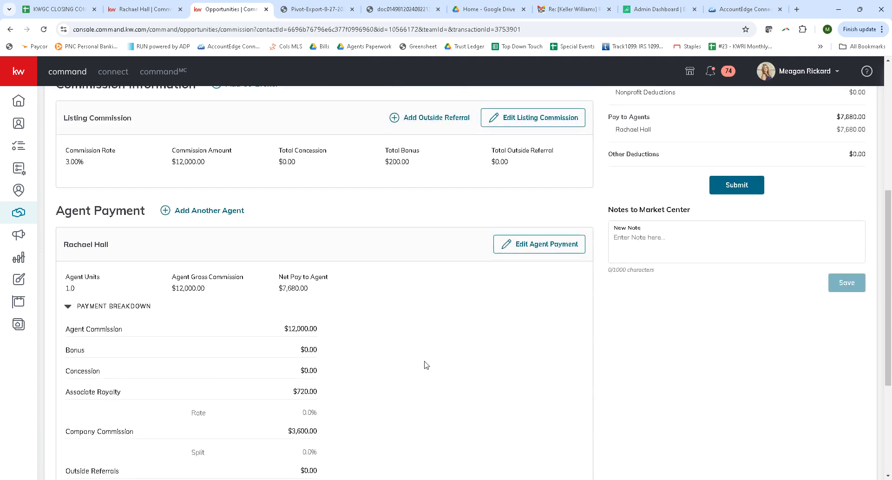
pyautogui.scroll(2, 382, 371)
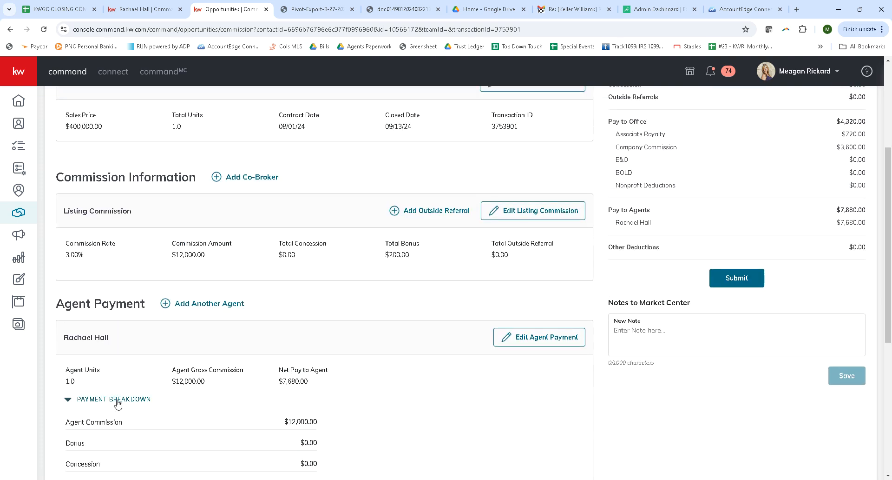
pyautogui.scroll(1, 444, 365)
pyautogui.scroll(3, 444, 364)
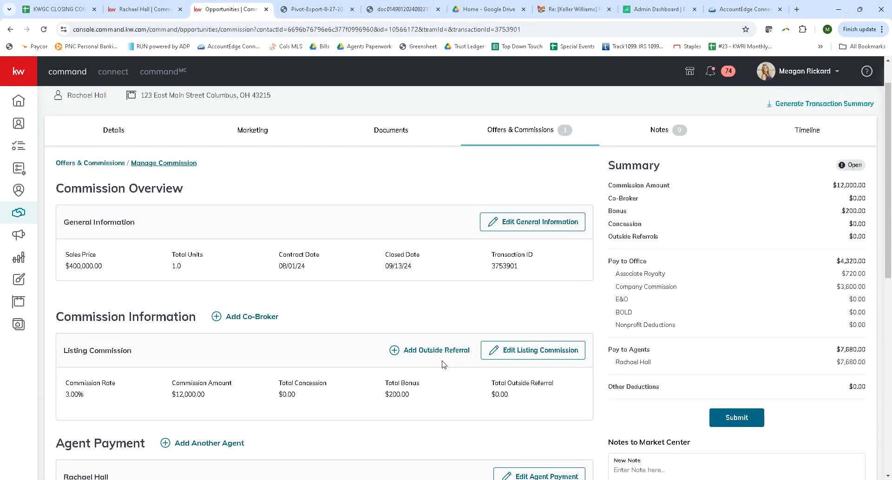
pyautogui.scroll(-3, 444, 365)
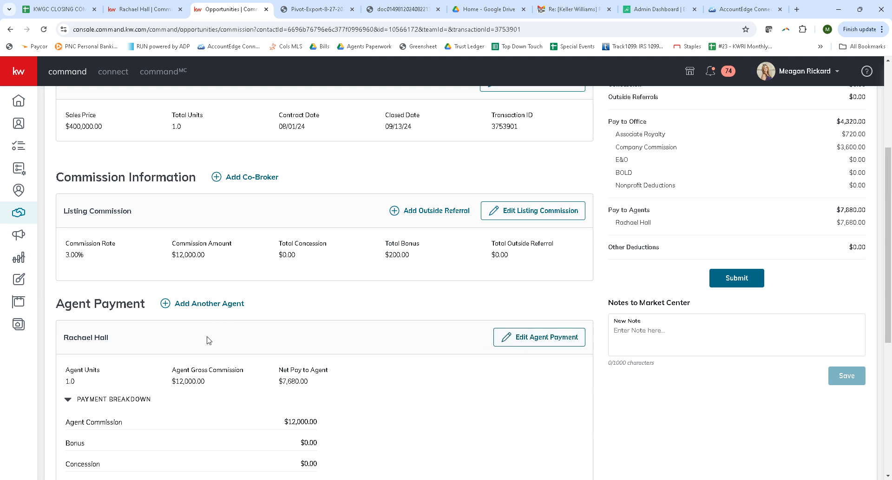
# - Try a 20% commission split in an additional agent payment, and close the form without saving
pyautogui.click(199, 303)
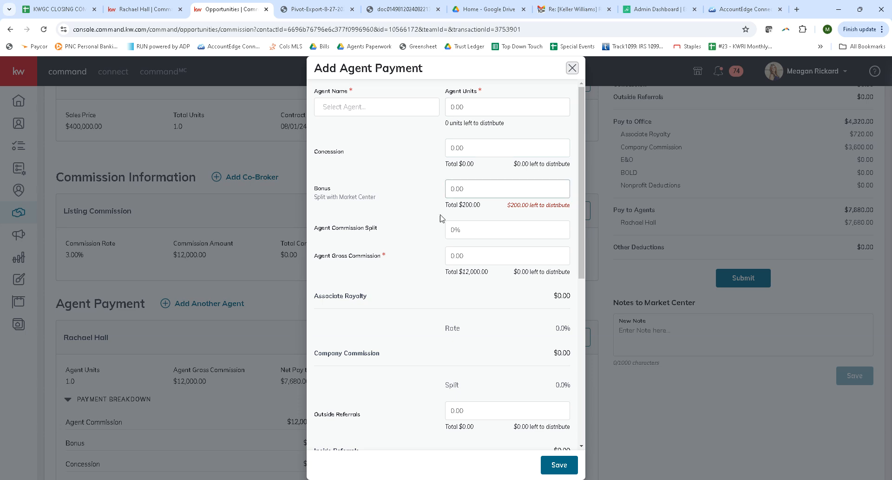
pyautogui.click(461, 255)
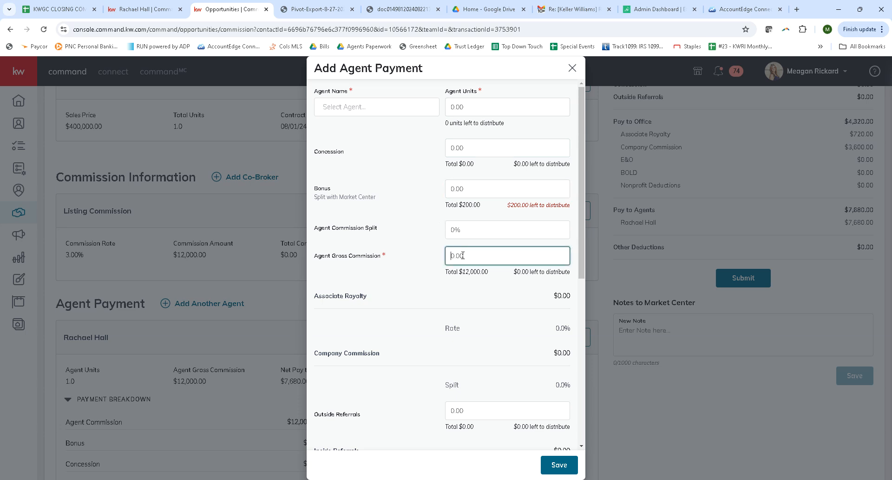
pyautogui.click(479, 226)
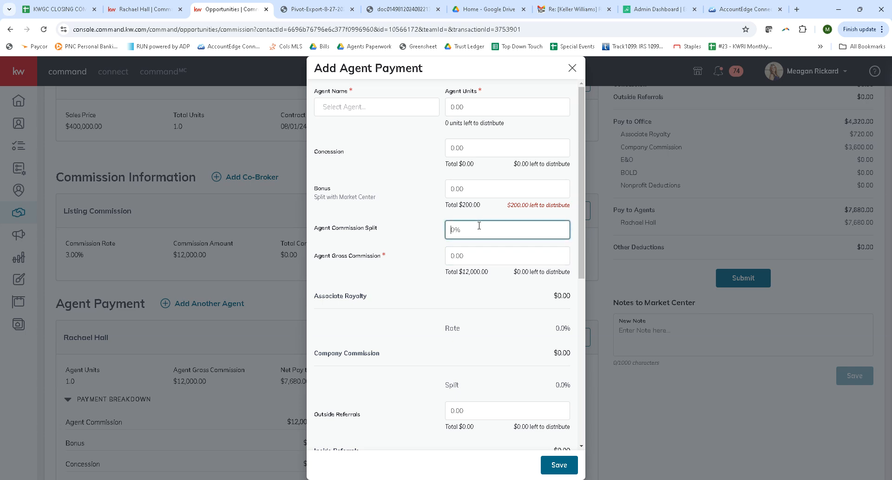
pyautogui.write('20')
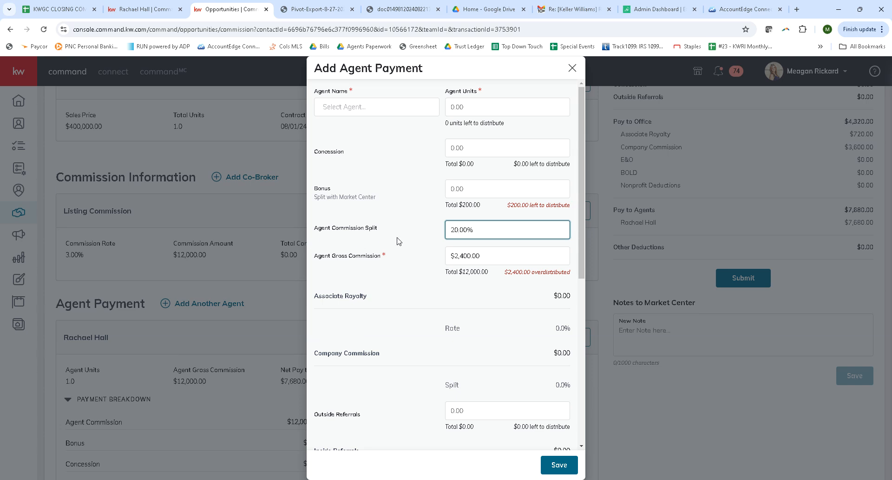
pyautogui.click(572, 68)
# - Review the whole commission page again, from the commission overview down to the agent's payment breakdown
pyautogui.scroll(3, 442, 388)
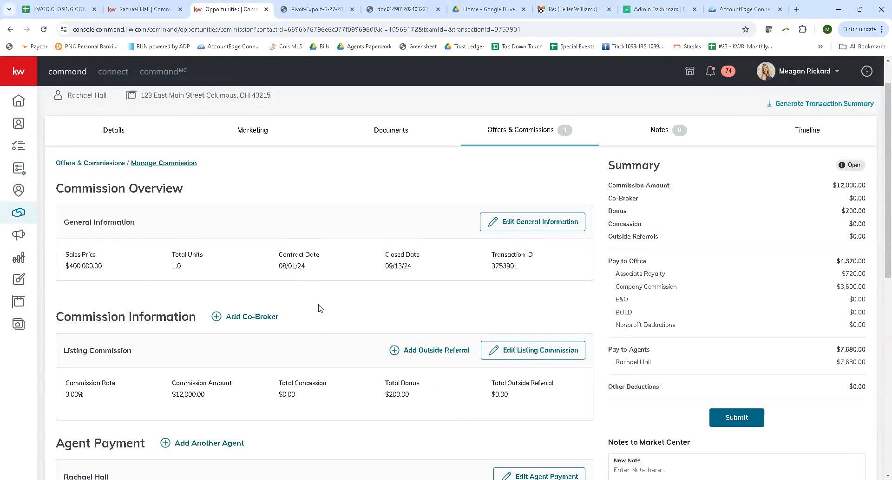
pyautogui.scroll(-9, 280, 253)
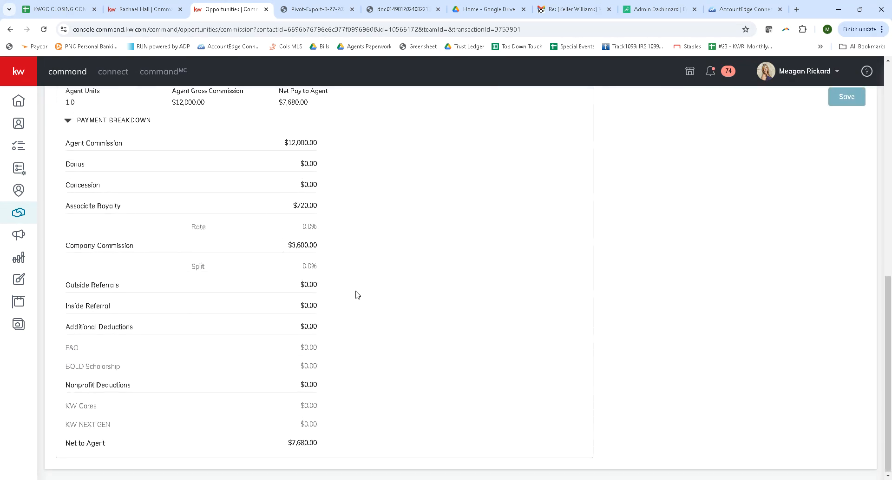
pyautogui.scroll(8, 358, 295)
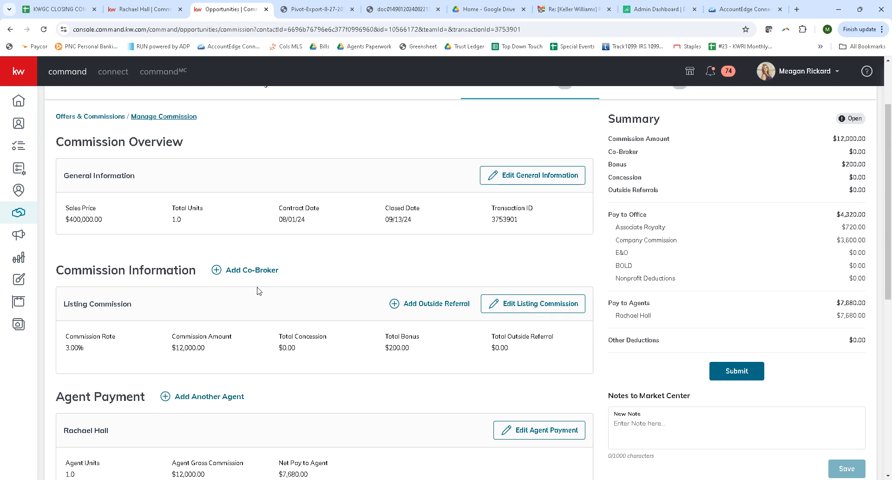
pyautogui.scroll(-4, 259, 291)
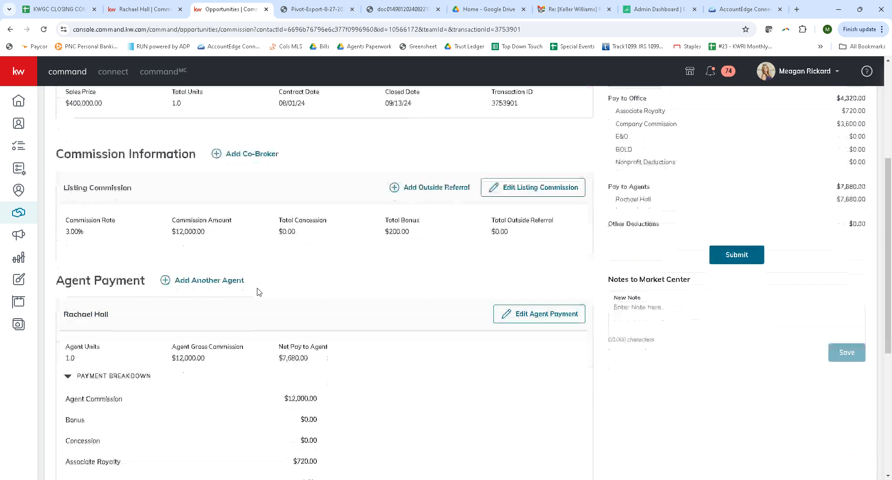
pyautogui.scroll(2, 258, 291)
pyautogui.scroll(1, 259, 291)
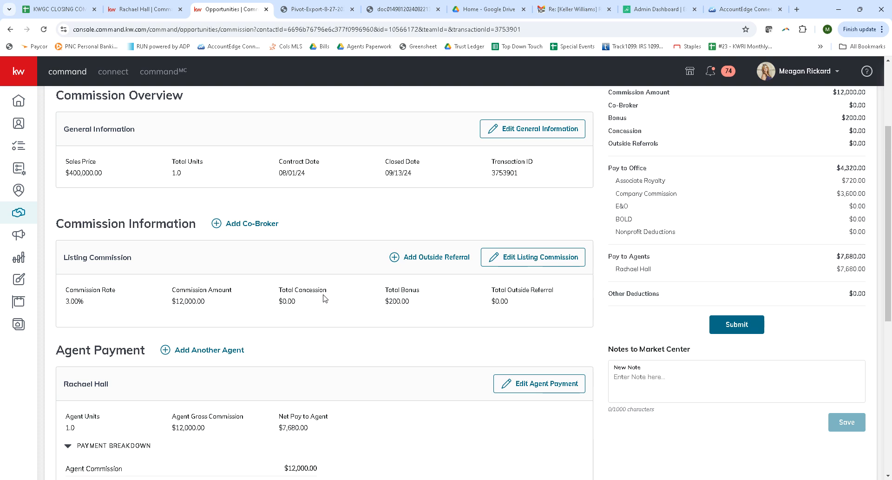
pyautogui.scroll(2, 450, 266)
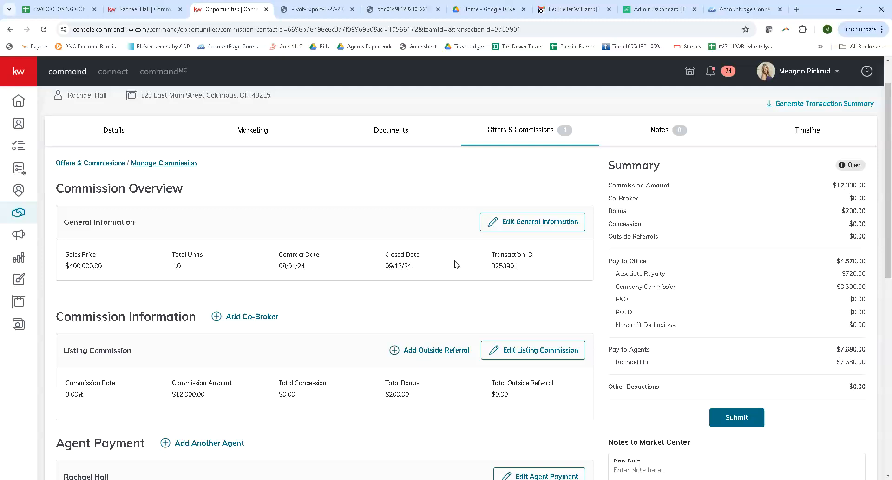